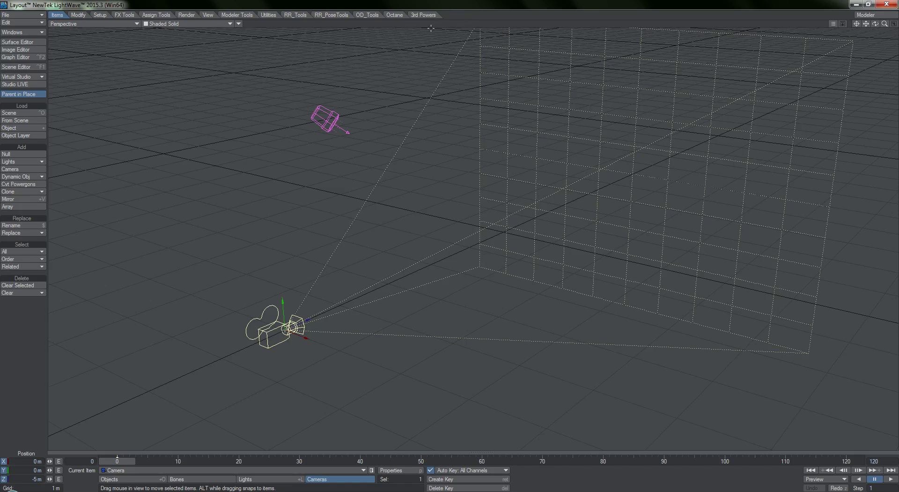
# Load DeepFX_Menus.cfg into the Main Menu branch and move the Deep FX tab after 3rd Powers
pyautogui.click(26, 24)
pyautogui.click(42, 32)
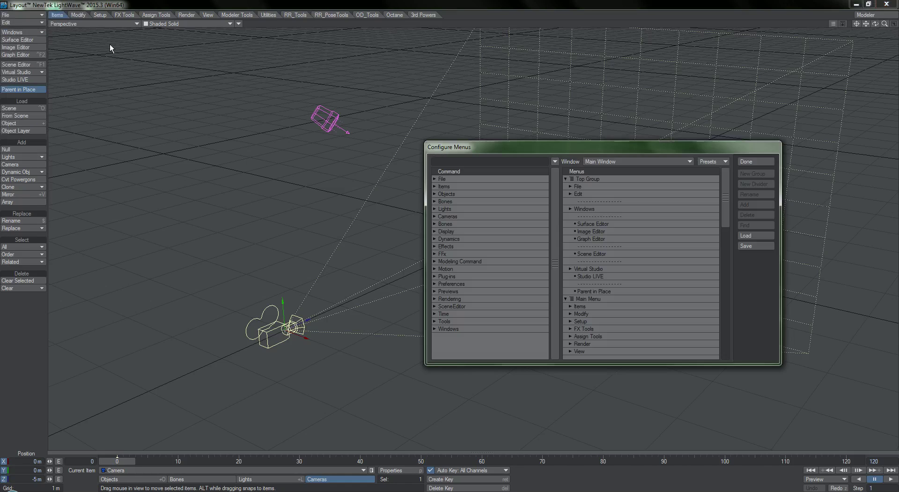
pyautogui.click(593, 298)
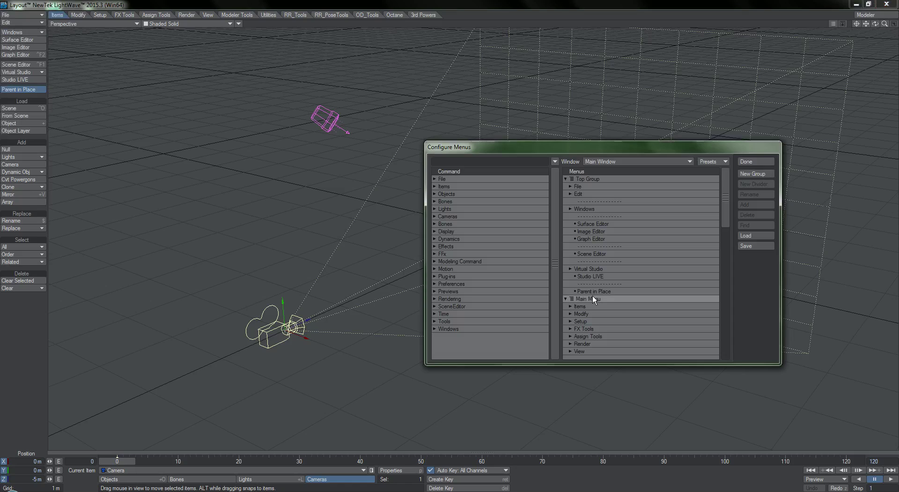
pyautogui.click(600, 298)
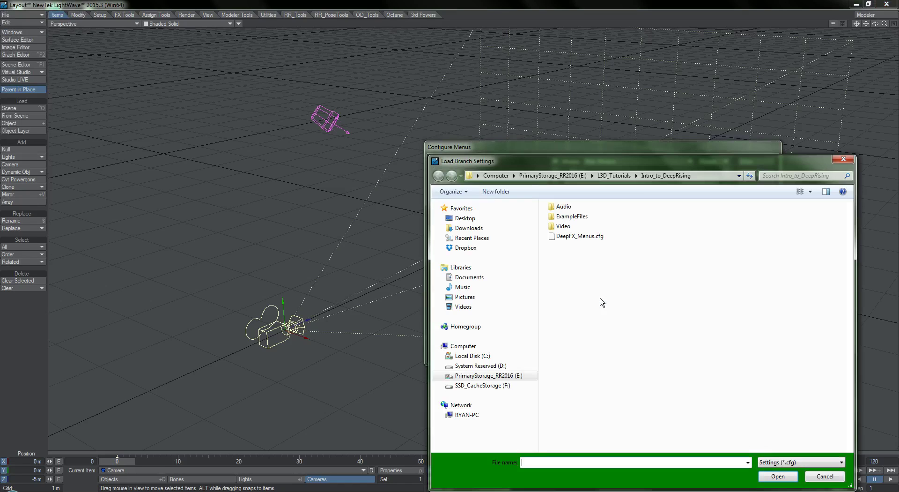
pyautogui.doubleClick(580, 236)
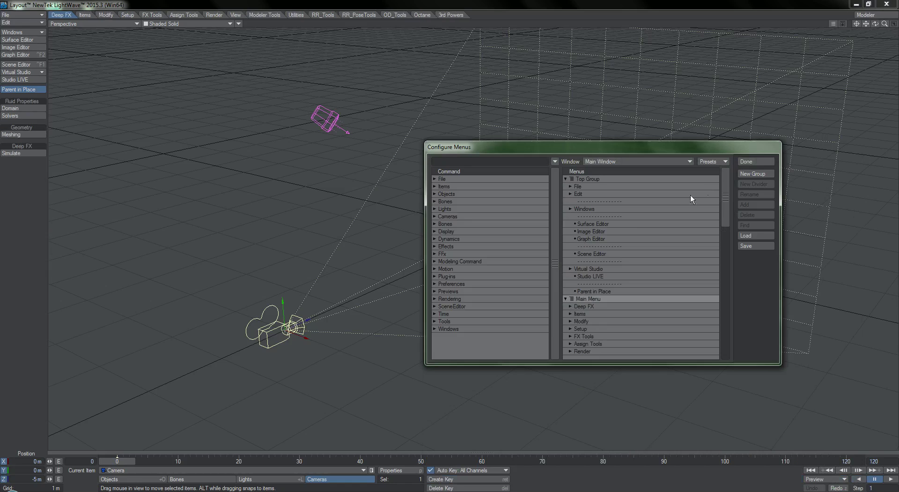
pyautogui.click(750, 166)
pyautogui.moveTo(64, 17); pyautogui.dragTo(490, 16)
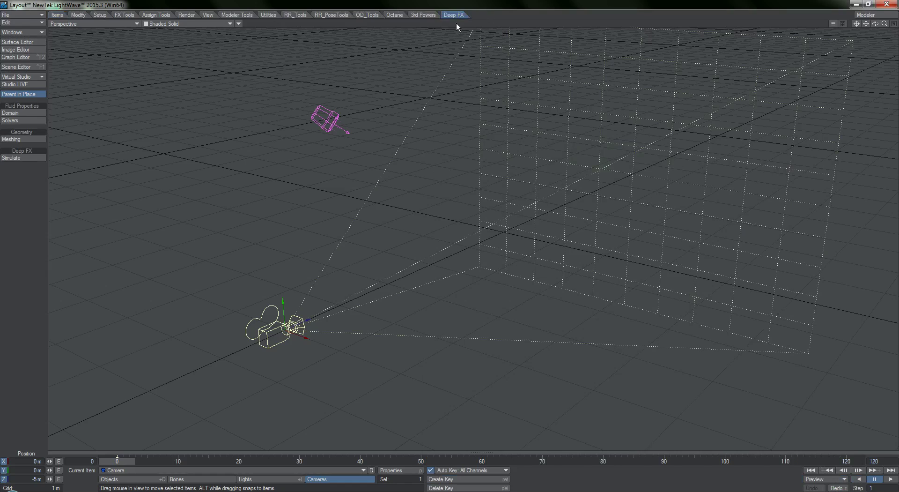
# Open the Deep Rising FX Domain and Solvers windows and arrange them side by side
pyautogui.click(36, 117)
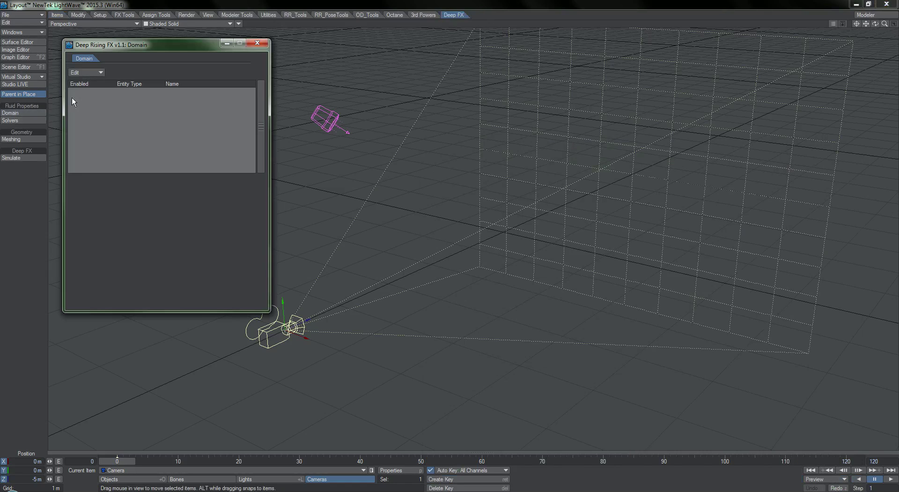
pyautogui.moveTo(142, 45); pyautogui.dragTo(131, 39)
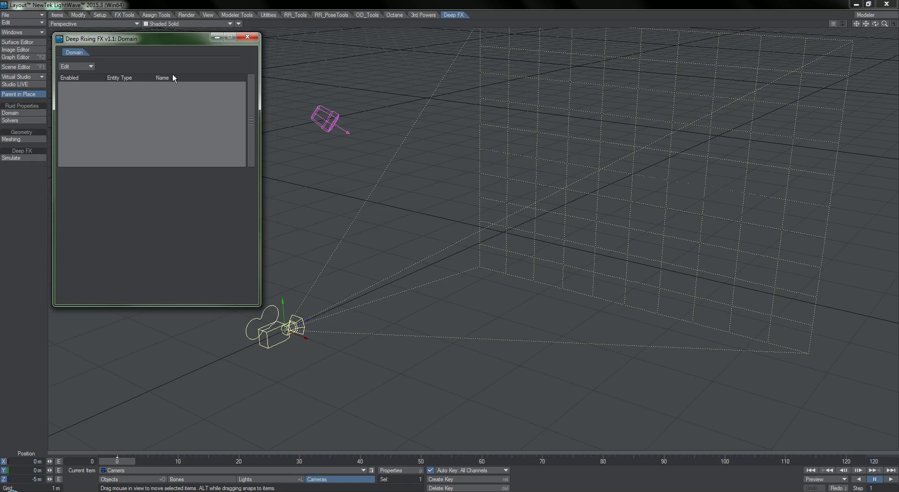
pyautogui.click(23, 121)
pyautogui.moveTo(221, 39); pyautogui.dragTo(372, 38)
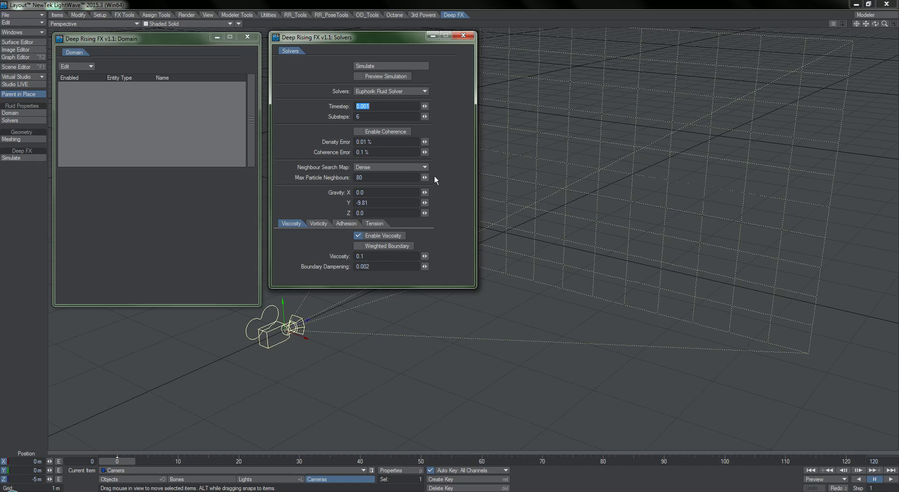
# Review the solver's Viscosity, Vorticity, Adhesion and Tension settings and enable Preview Simulation
pyautogui.click(285, 228)
pyautogui.click(318, 223)
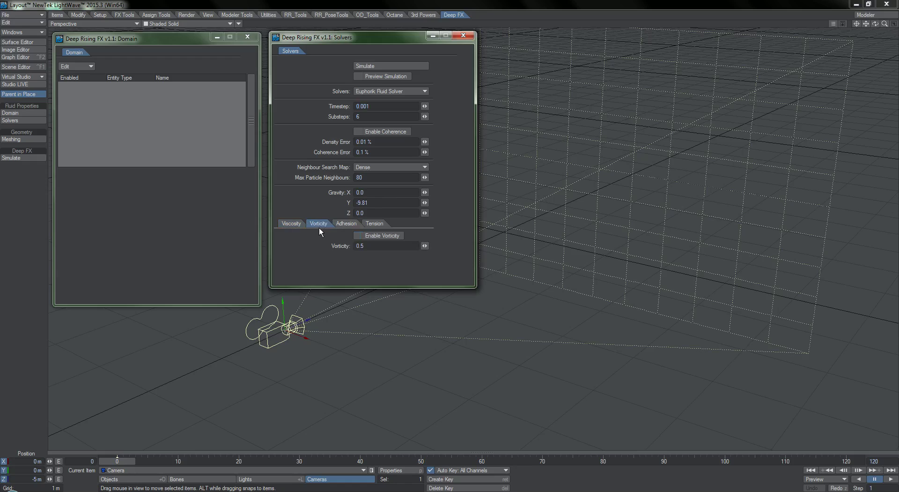
pyautogui.click(350, 222)
pyautogui.click(373, 224)
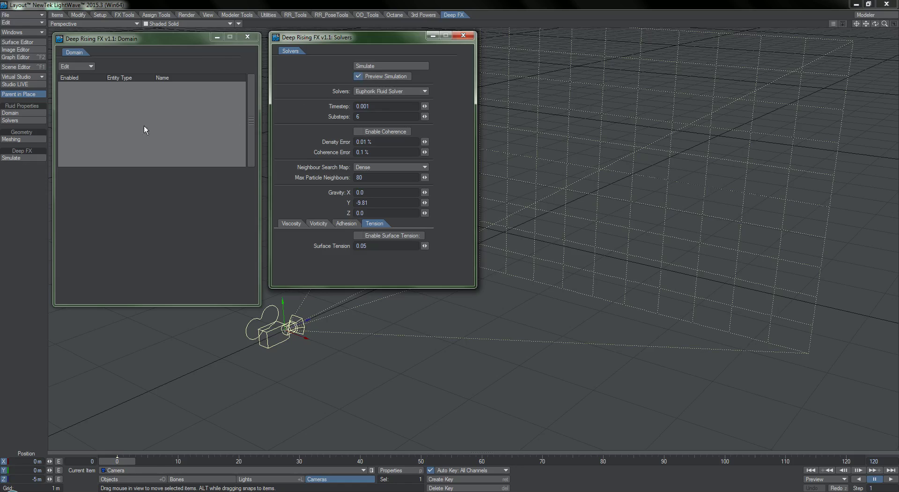
# Open the Deep Rising FX Meshing window and place it beside the Solvers window
pyautogui.click(18, 138)
pyautogui.moveTo(155, 40); pyautogui.dragTo(593, 39)
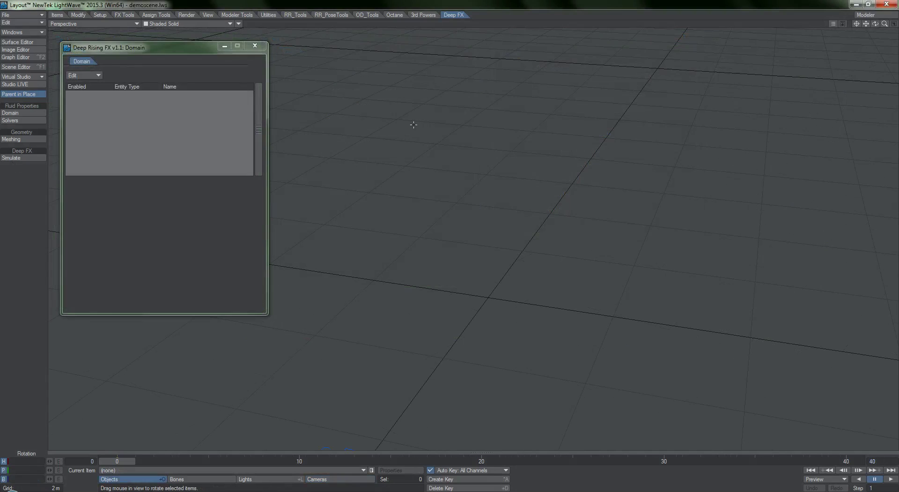
# Add a null object named DeepFX_Cache to the scene
pyautogui.click(56, 15)
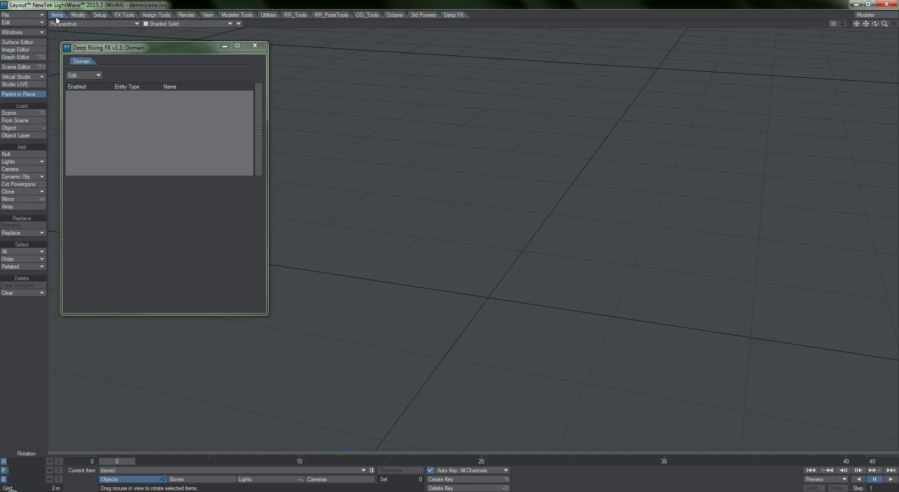
pyautogui.click(33, 153)
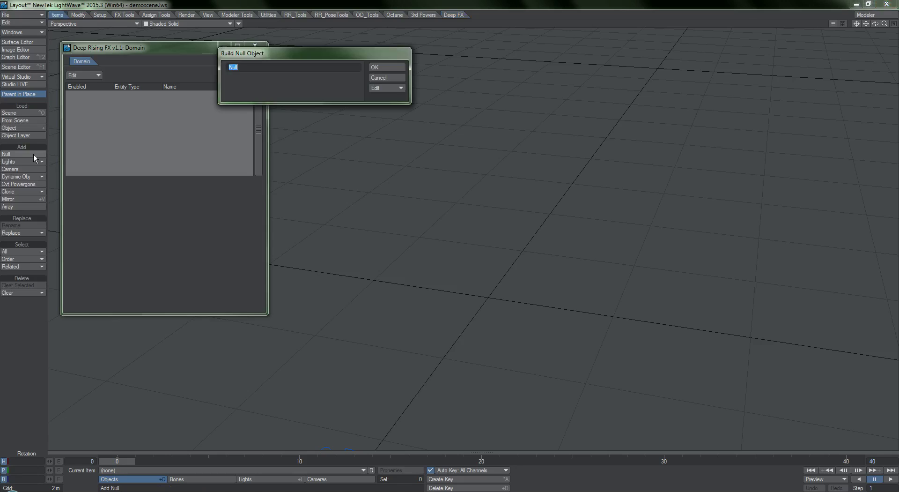
pyautogui.write('DeepFX_Cache')
pyautogui.press('Return')
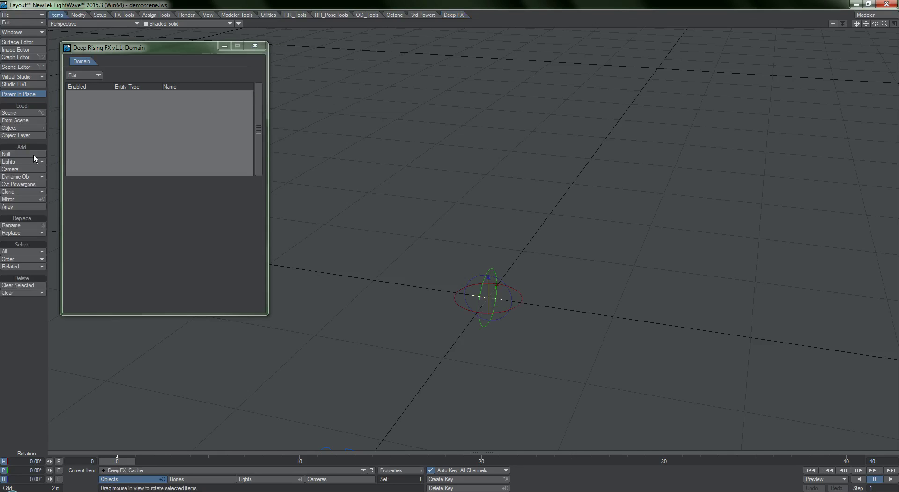
# Add the DeepFX_Cache null to the fluid domain as a Cache entity and display its settings
pyautogui.click(454, 15)
pyautogui.click(83, 74)
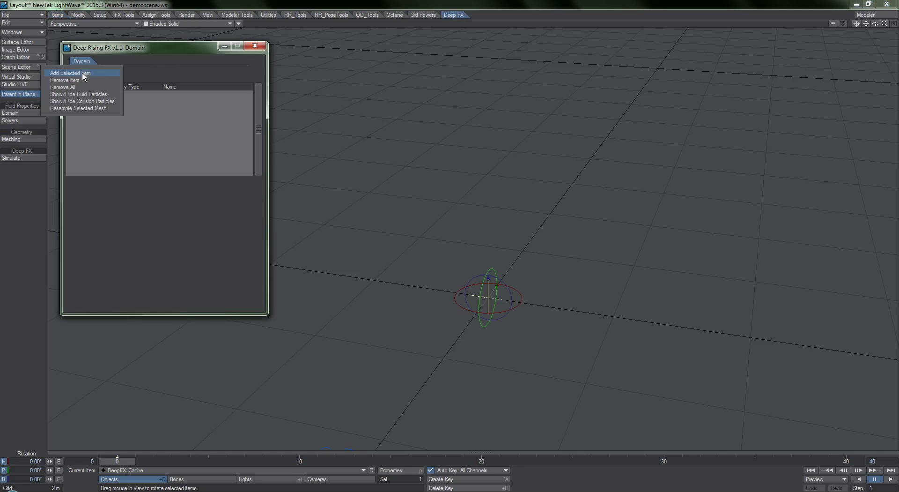
pyautogui.click(102, 71)
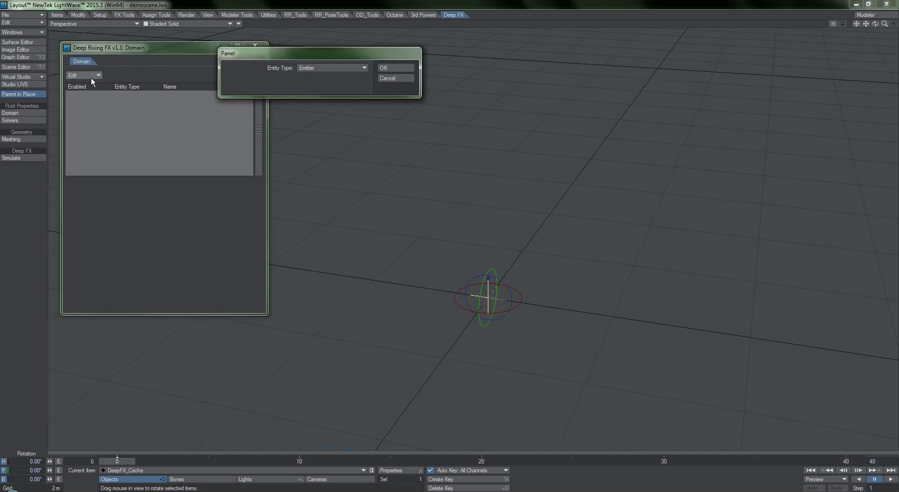
pyautogui.click(330, 70)
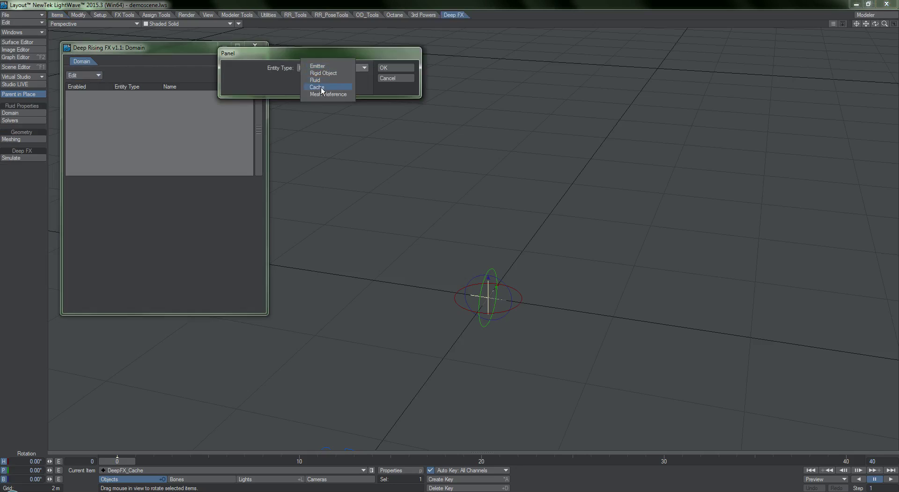
pyautogui.click(322, 87)
pyautogui.click(393, 67)
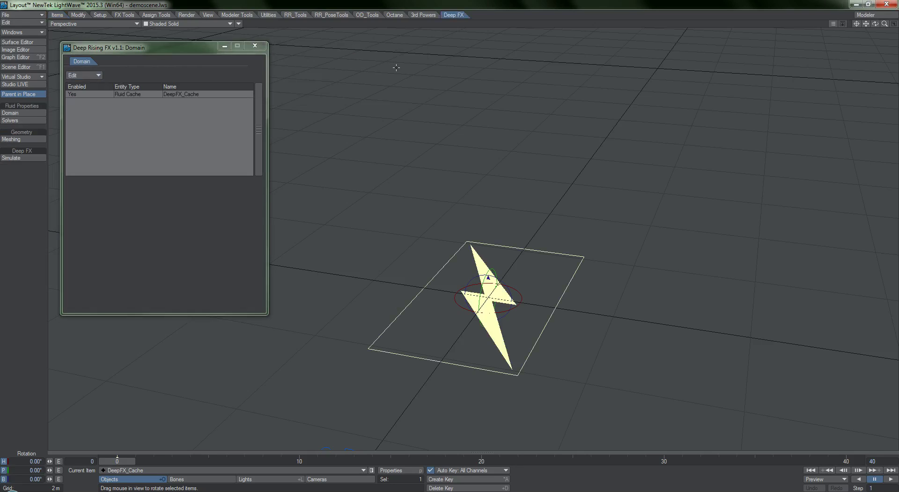
pyautogui.click(198, 93)
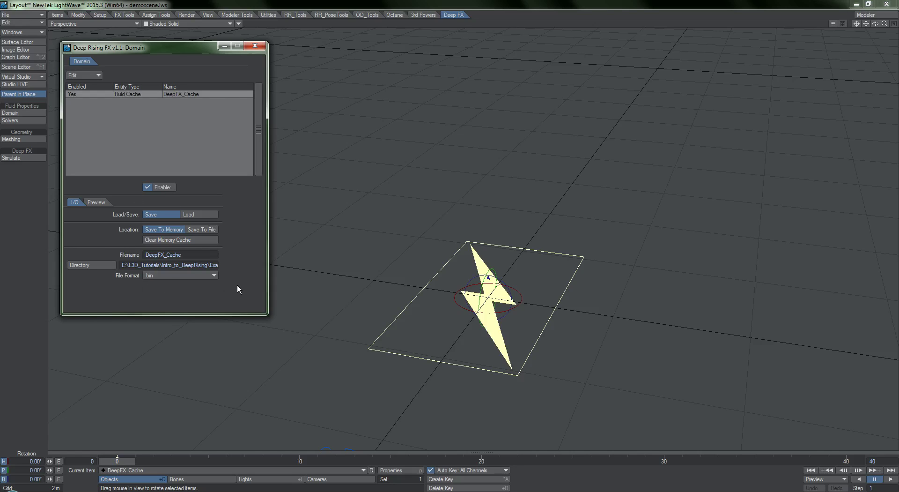
# Add a null object named Emitter and raise it to about 2.36 m on the Y axis
pyautogui.scroll(-5, 400, 263)
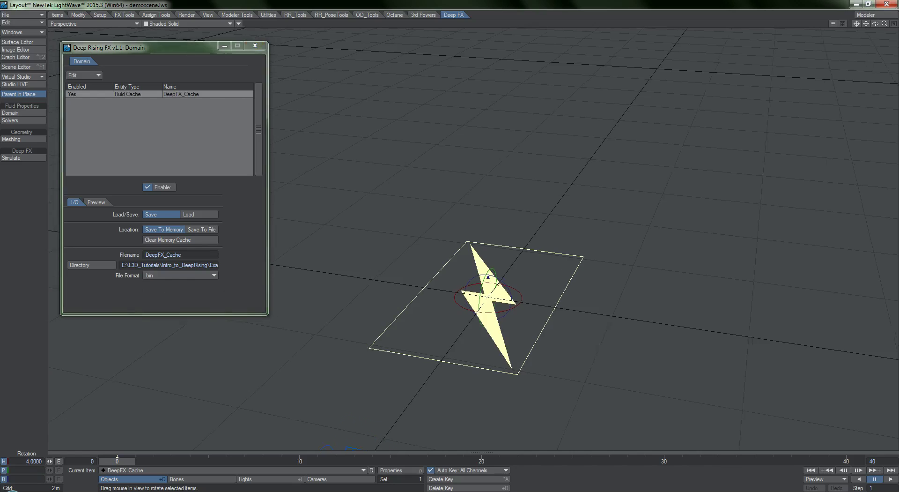
pyautogui.keyDown('alt'); pyautogui.moveTo(400, 264); pyautogui.dragTo(407, 260); pyautogui.keyUp('alt')
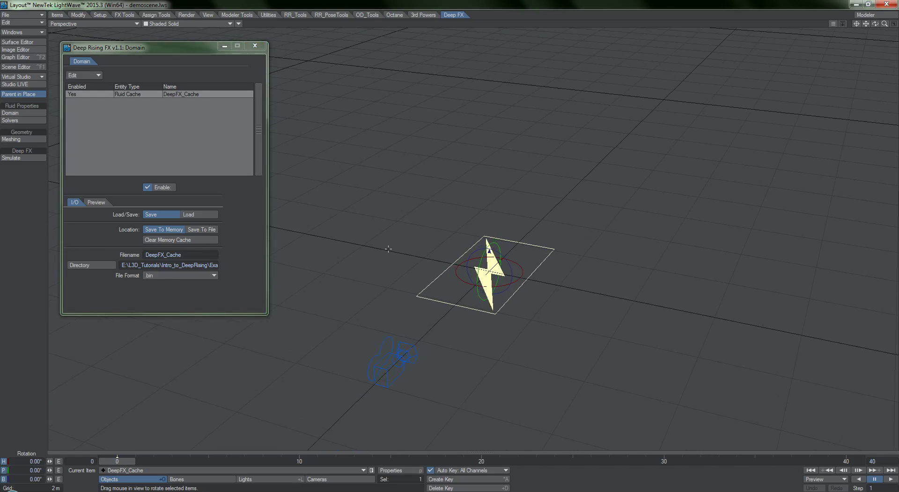
pyautogui.hotkey('ctrl', 'n')
pyautogui.write('Emitter')
pyautogui.press('Return')
pyautogui.press('t')
pyautogui.moveTo(388, 248); pyautogui.dragTo(302, 219, button='right')
# Add the Emitter null to the domain as an Emitter entity and rotate it to about -69.9° heading and 107.1° pitch
pyautogui.click(89, 71)
pyautogui.click(90, 72)
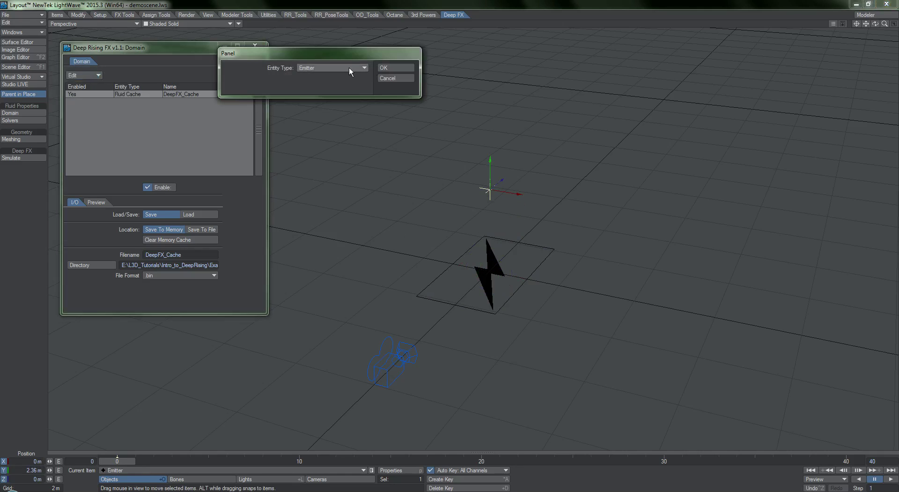
pyautogui.click(386, 66)
pyautogui.press('y')
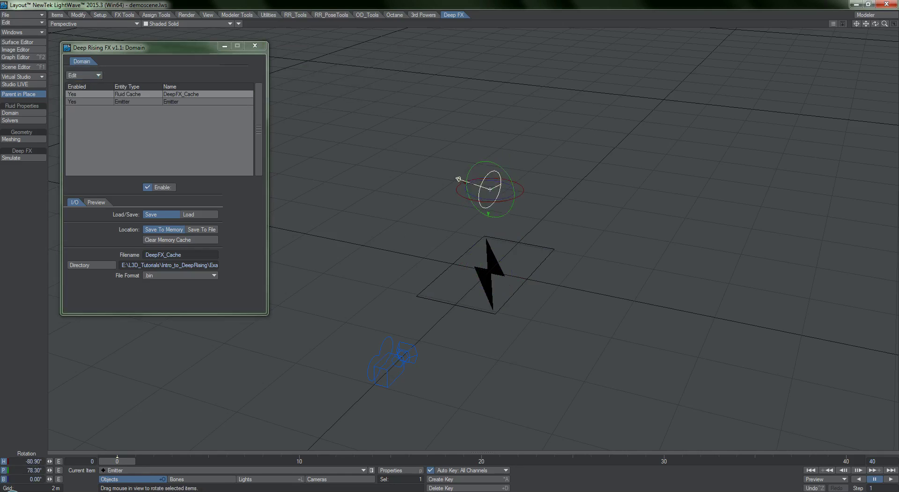
# Run the fluid simulation, close its log and review the emitted particles on the timeline
pyautogui.click(19, 159)
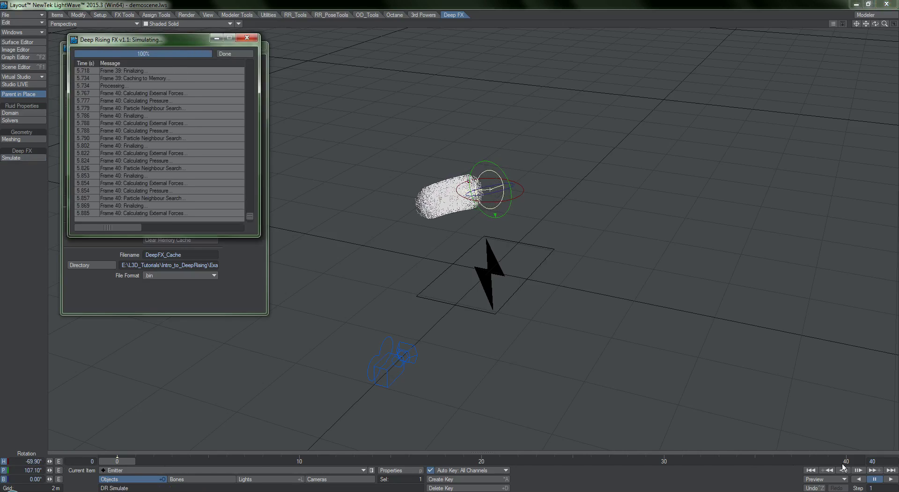
pyautogui.click(241, 54)
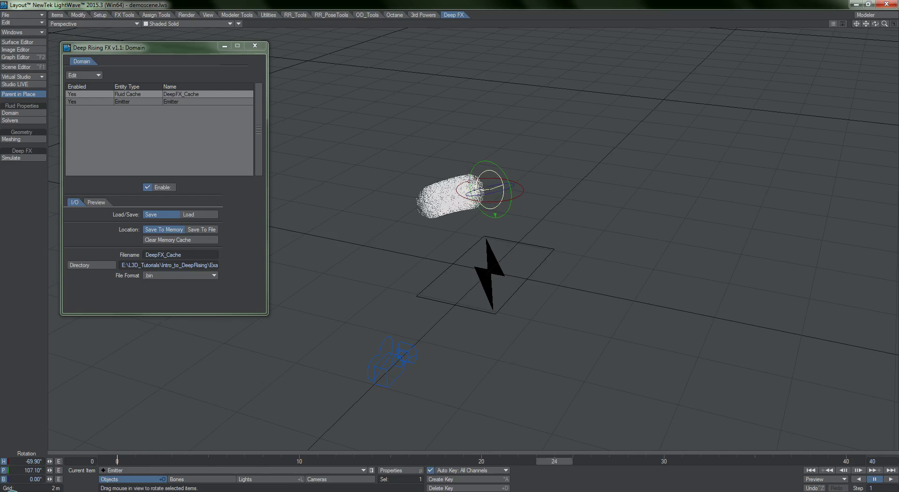
pyautogui.keyDown('alt'); pyautogui.moveTo(327, 304); pyautogui.dragTo(516, 184); pyautogui.keyUp('alt')
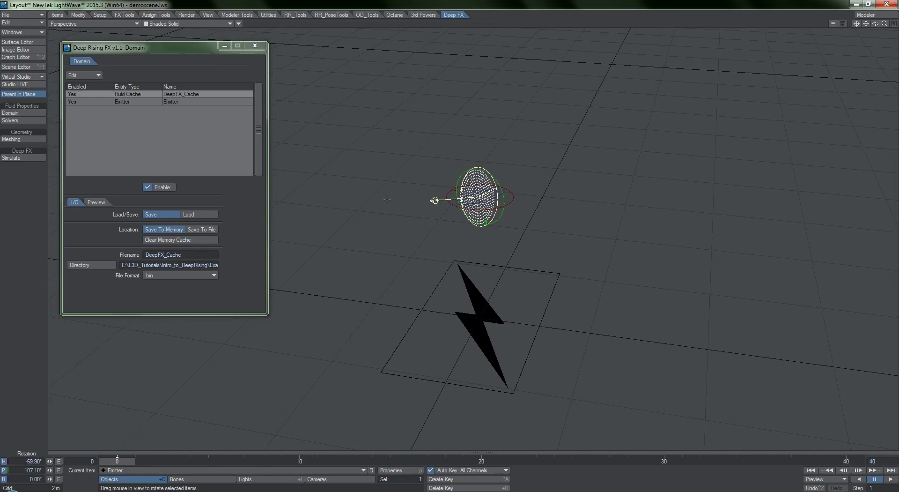
# Set the emitter's particle limit to 250000 and rerun the simulation
pyautogui.click(166, 102)
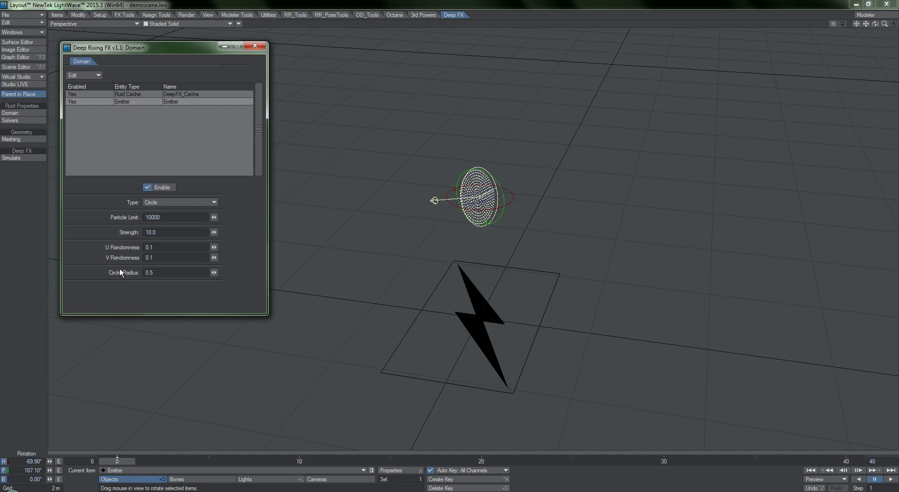
pyautogui.click(155, 217)
pyautogui.write('250000')
pyautogui.click(32, 157)
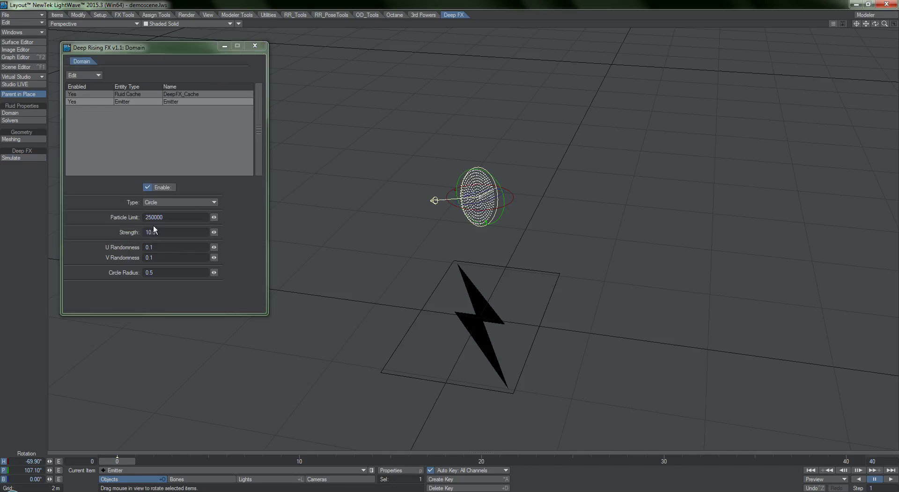
# Set the emitter's particle limit to 5000 and its circle radius to 0.25, simulating with the changed settings
pyautogui.click(34, 159)
pyautogui.click(174, 270)
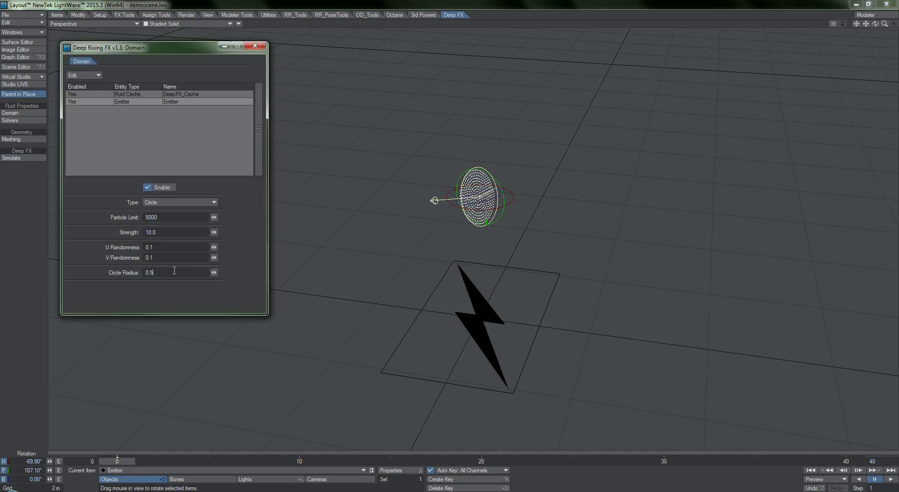
pyautogui.press('BackSpace')
pyautogui.write('.25')
pyautogui.press('Return')
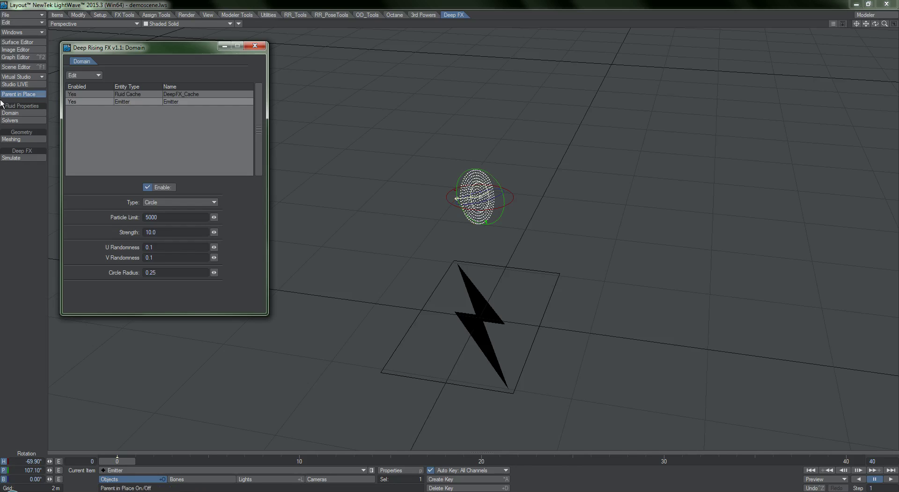
pyautogui.click(33, 157)
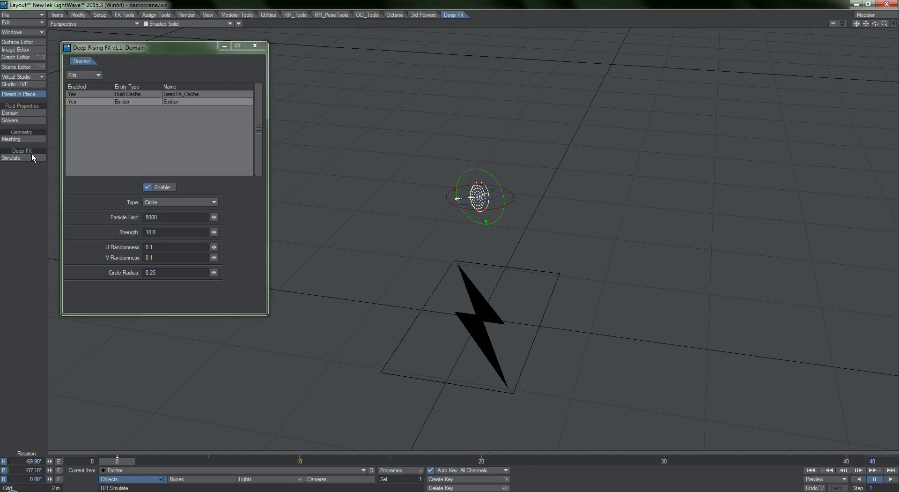
# Set the emitter's strength to 5.0 and both U and V randomness to 0.5, and simulate again
pyautogui.click(162, 231)
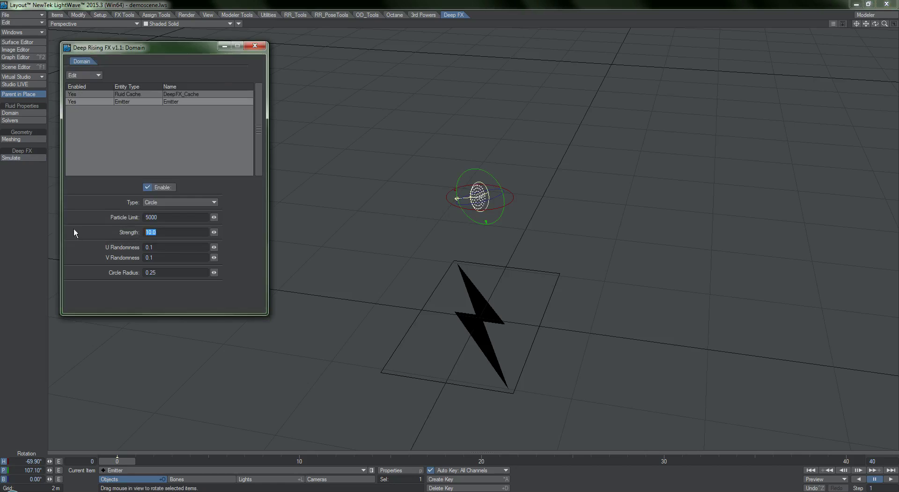
pyautogui.click(32, 156)
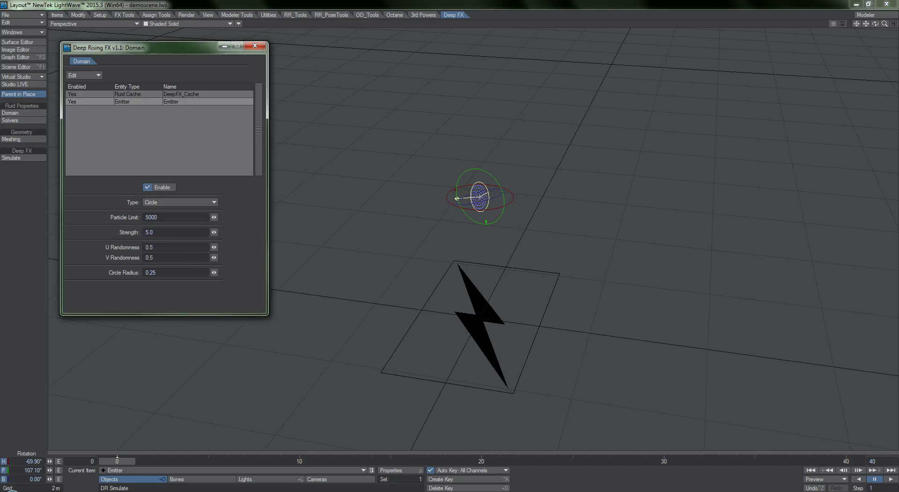
pyautogui.click(33, 160)
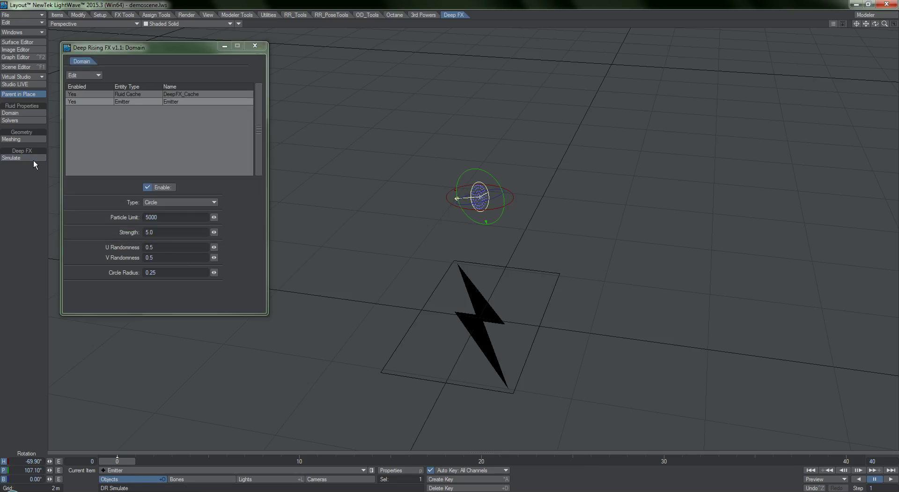
pyautogui.keyDown('alt'); pyautogui.moveTo(465, 301); pyautogui.dragTo(496, 280); pyautogui.keyUp('alt')
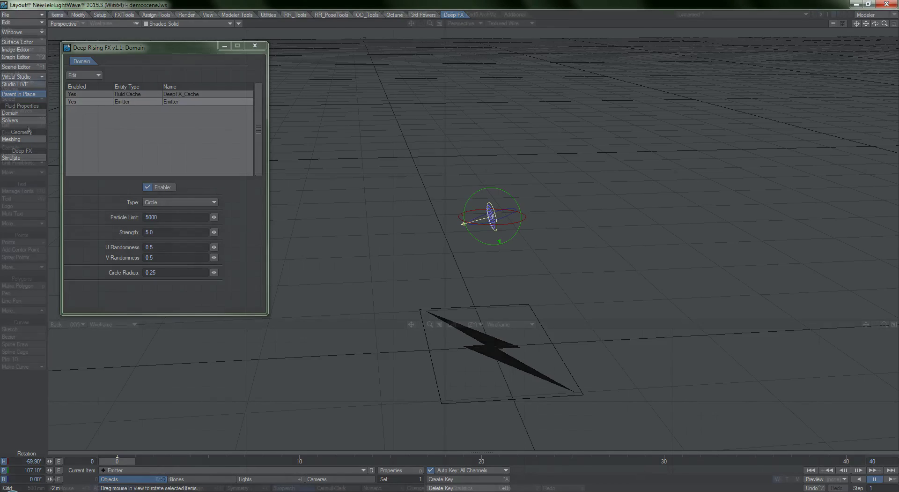
# Switch to Modeler, draw a ball centred near the origin and delete its upper half to leave an open bowl
pyautogui.press('F12')
pyautogui.hotkey('shift', 'o')
pyautogui.moveTo(241, 179); pyautogui.dragTo(335, 262)
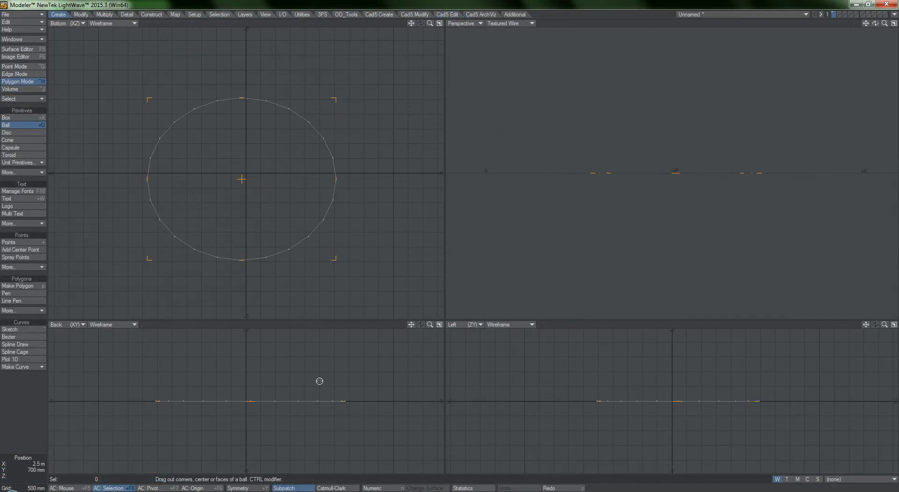
pyautogui.moveTo(317, 379); pyautogui.dragTo(341, 332)
pyautogui.press('space')
pyautogui.moveTo(153, 405)
pyautogui.mouseDown(button='right')
pyautogui.moveTo(283, 417)
pyautogui.moveTo(401, 395)
pyautogui.moveTo(334, 309)
pyautogui.moveTo(89, 311)
pyautogui.mouseUp(button='right')
pyautogui.press('Delete')
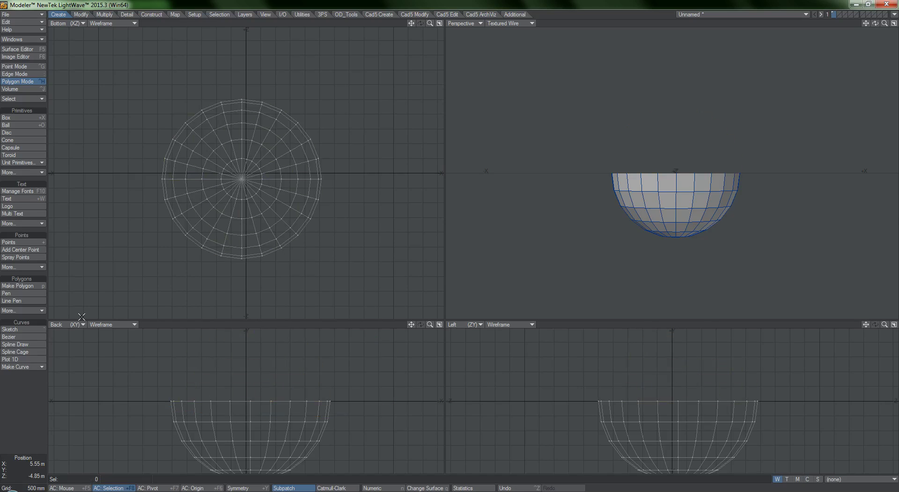
pyautogui.press('a')
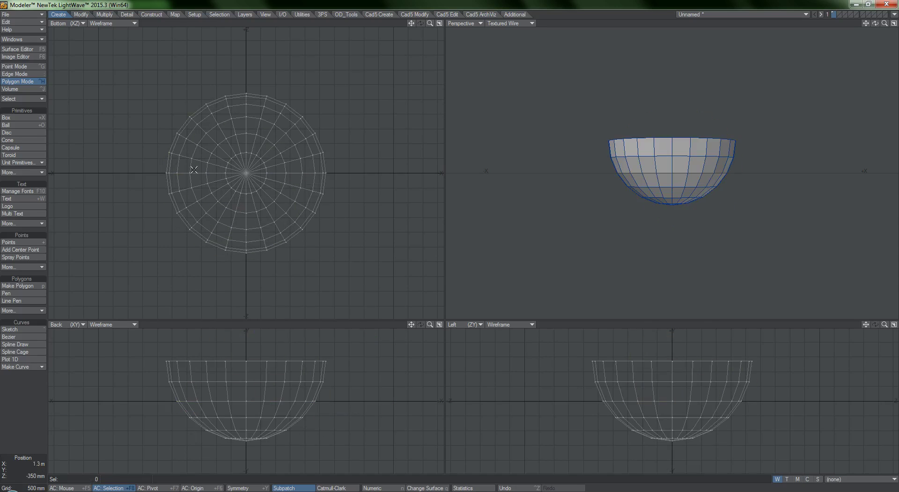
# Triple the bowl's polygons and inspect the triangulated mesh from above its rim
pyautogui.click(104, 15)
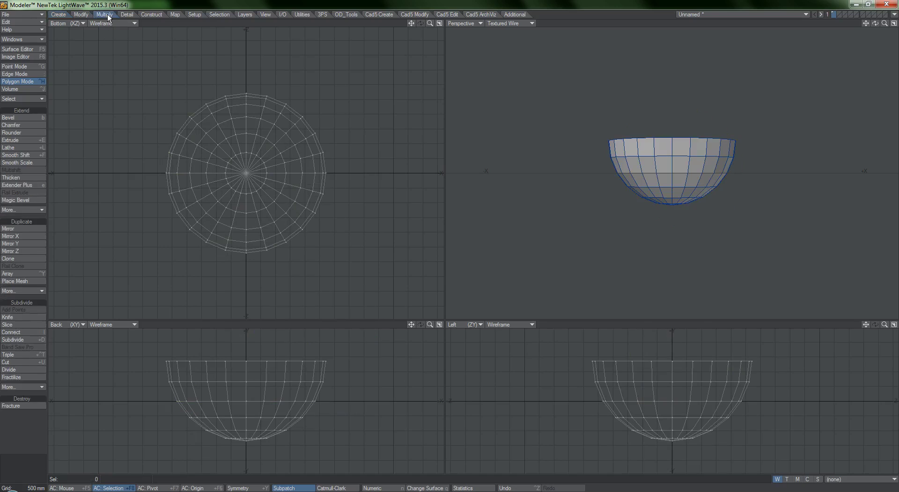
pyautogui.click(29, 353)
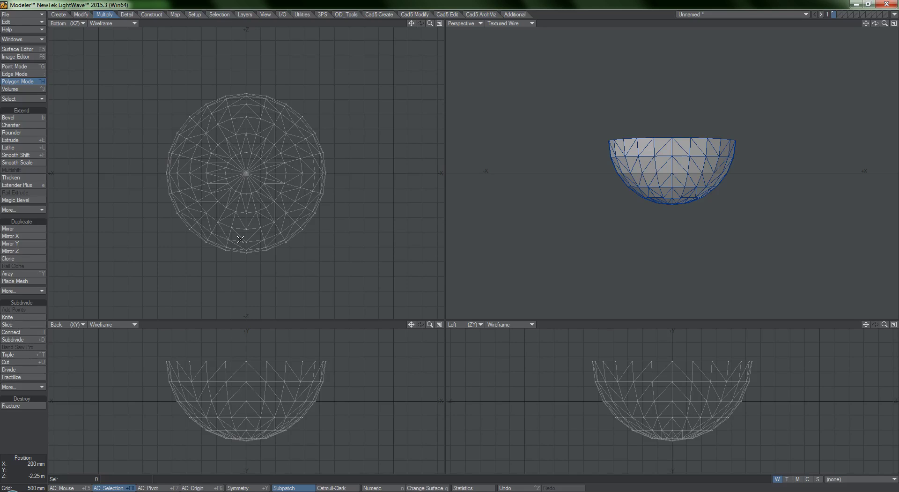
pyautogui.keyDown('alt'); pyautogui.moveTo(655, 154); pyautogui.dragTo(624, 189); pyautogui.keyUp('alt')
pyautogui.scroll(3, 712, 134)
pyautogui.scroll(4, 693, 135)
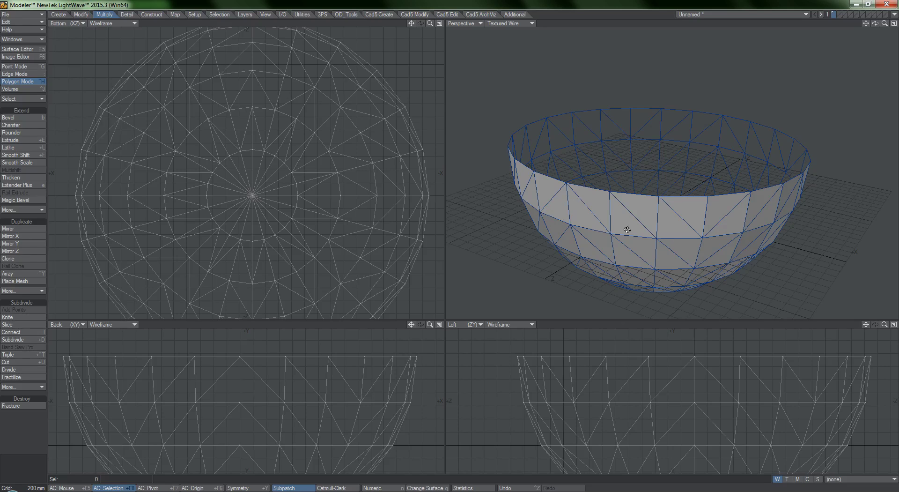
pyautogui.keyDown('alt'); pyautogui.moveTo(626, 229); pyautogui.dragTo(616, 235); pyautogui.keyUp('alt')
pyautogui.press('f')
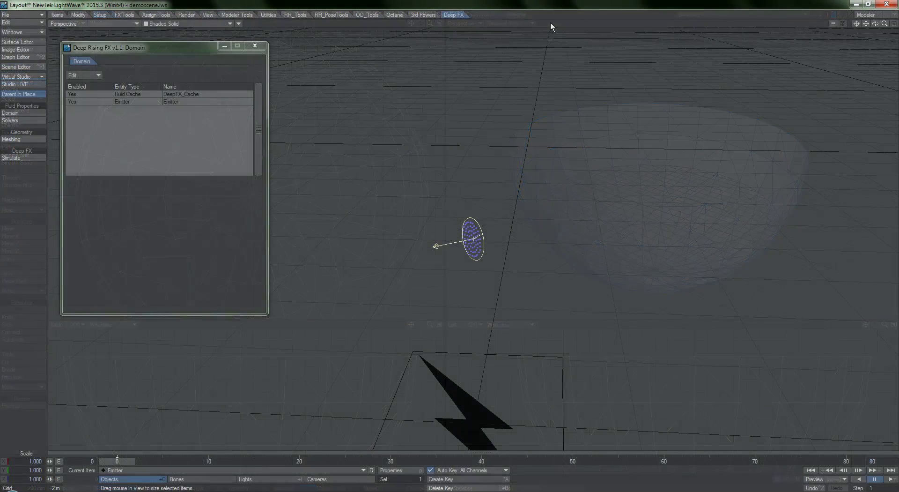
# Load bowl.lwo into the Layout scene and scale it uniformly to about 0.486
pyautogui.press('+')
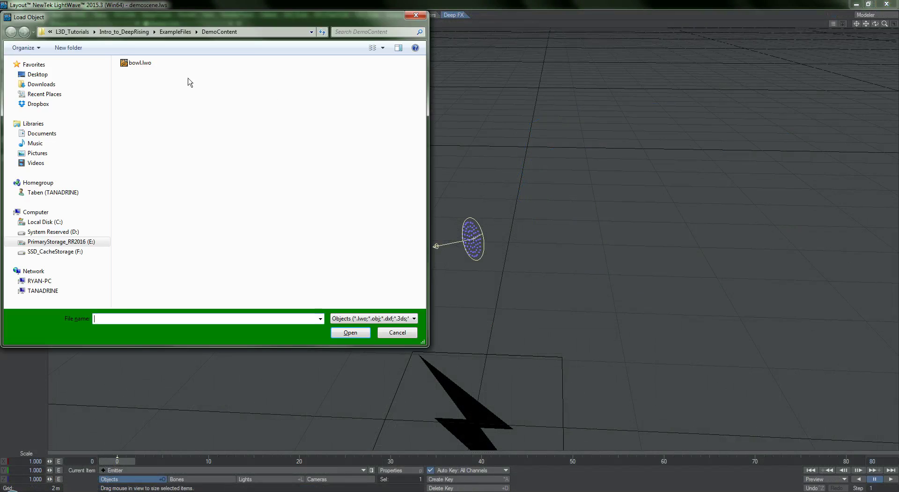
pyautogui.doubleClick(136, 64)
pyautogui.moveTo(488, 234); pyautogui.dragTo(517, 281)
# Add the bowl to the fluid domain as a Rigid Object
pyautogui.click(84, 75)
pyautogui.click(89, 75)
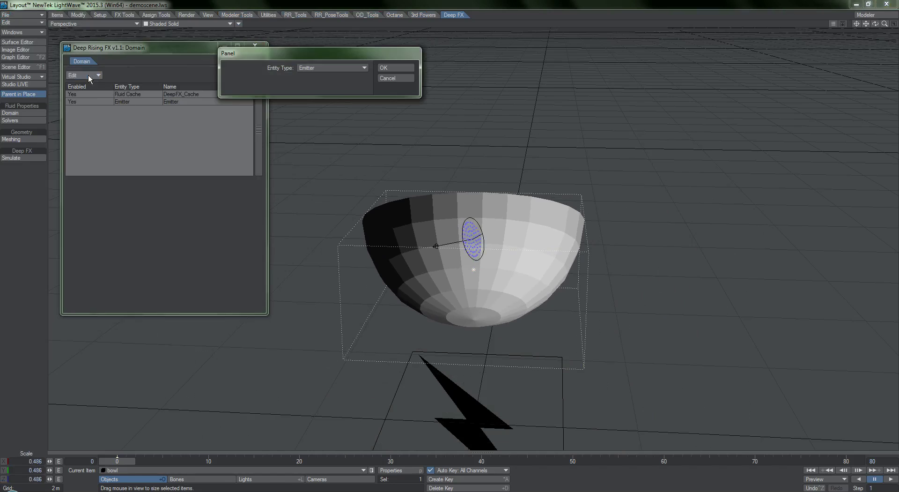
pyautogui.click(317, 69)
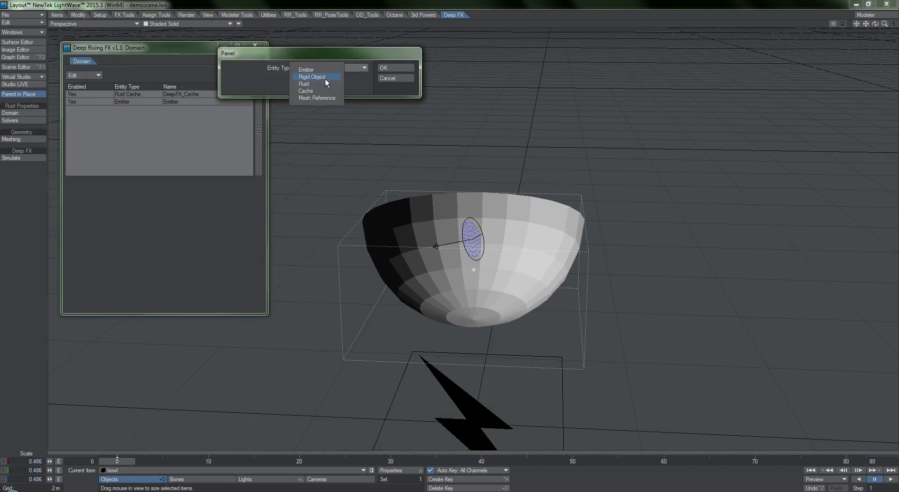
pyautogui.click(324, 78)
pyautogui.click(385, 66)
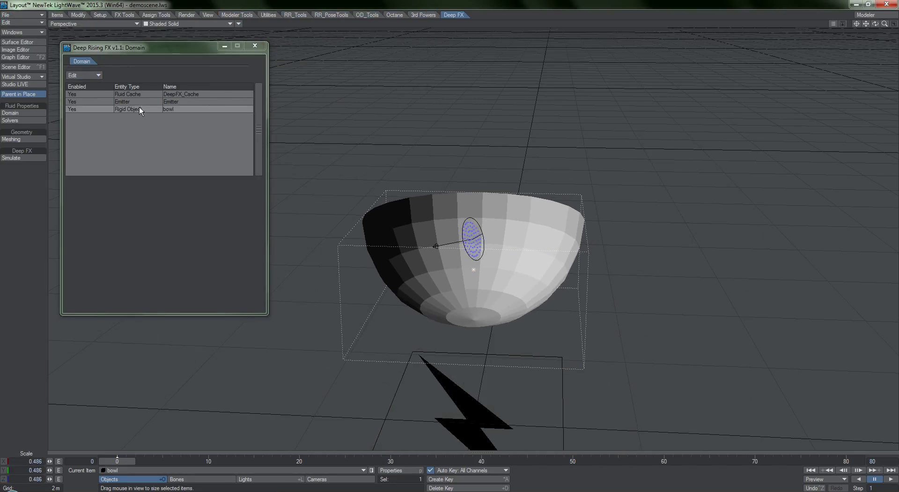
# Review the bowl's rigid object types, keep Static, and show its collision particles
pyautogui.click(147, 109)
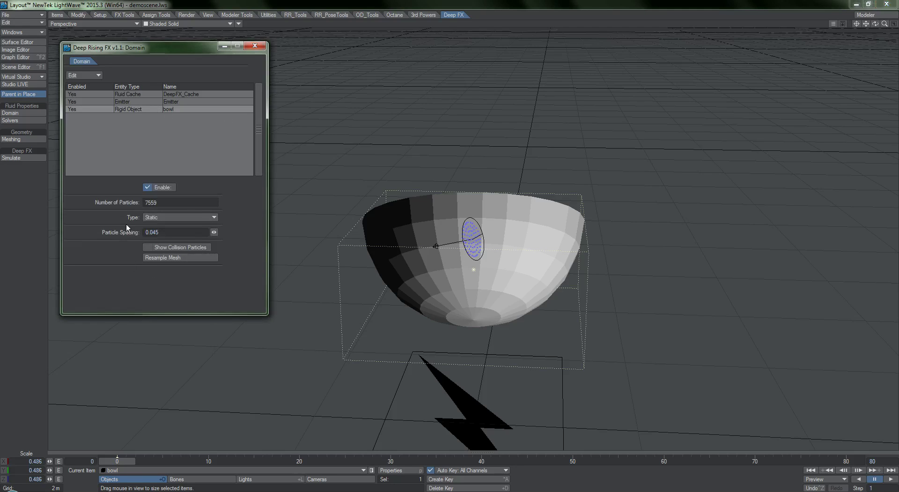
pyautogui.click(185, 218)
pyautogui.click(194, 216)
pyautogui.click(194, 216)
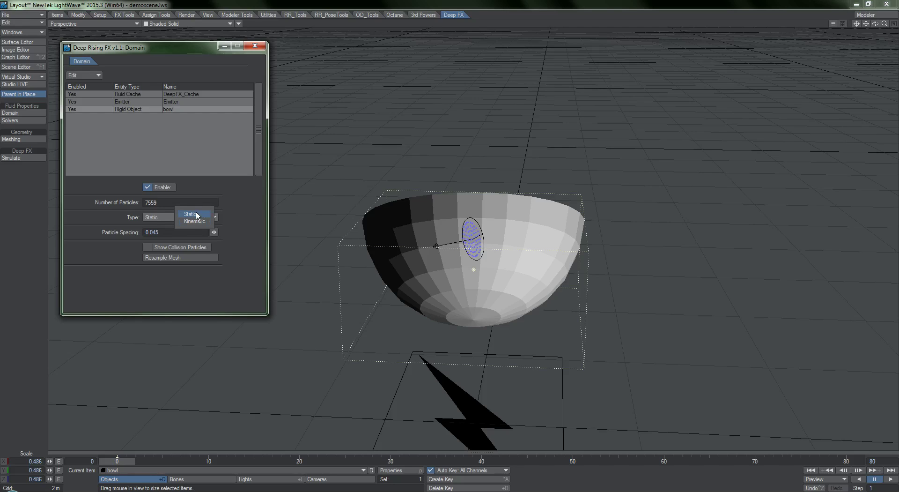
pyautogui.click(234, 216)
pyautogui.click(188, 246)
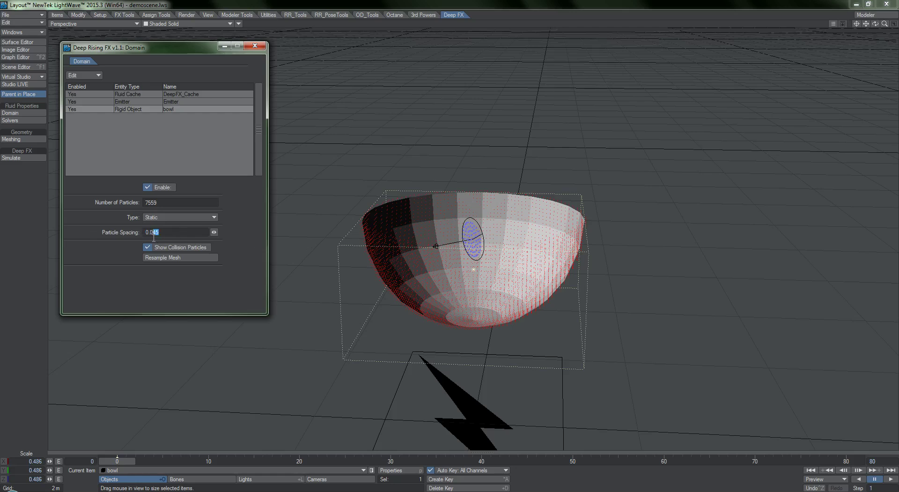
# Resample the bowl's collision mesh at a particle spacing of 0.025, and again at 0.045
pyautogui.click(192, 257)
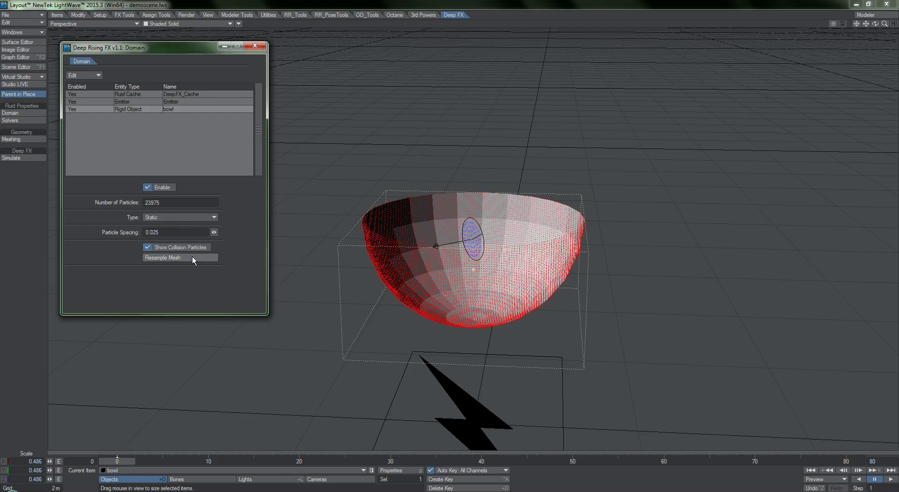
pyautogui.write('5')
pyautogui.click(194, 256)
# Scale the bowl to about 0.436, squash its Y scale to about 0.290, and resample its collision mesh
pyautogui.moveTo(578, 275)
pyautogui.mouseDown()
pyautogui.moveTo(538, 279)
pyautogui.moveTo(571, 275)
pyautogui.mouseUp()
pyautogui.click(179, 258)
pyautogui.press('h')
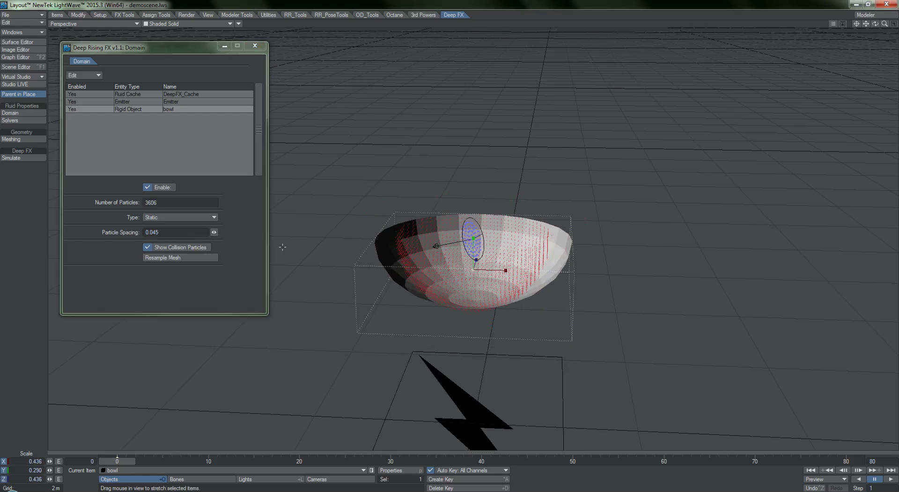
pyautogui.click(203, 256)
pyautogui.press('t')
pyautogui.hotkey('ctrl', 'z')
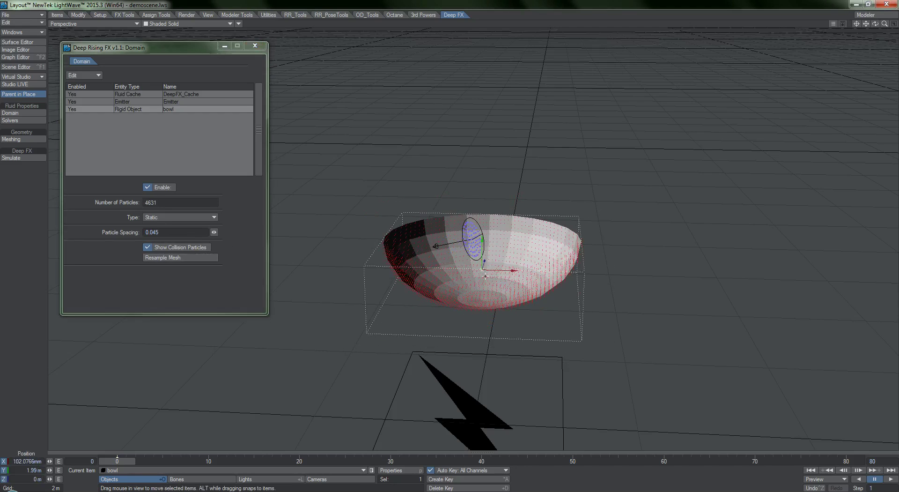
# Hide the bowl's collision particles, show them again, and run the fluid simulation
pyautogui.click(176, 247)
pyautogui.click(175, 245)
pyautogui.click(23, 158)
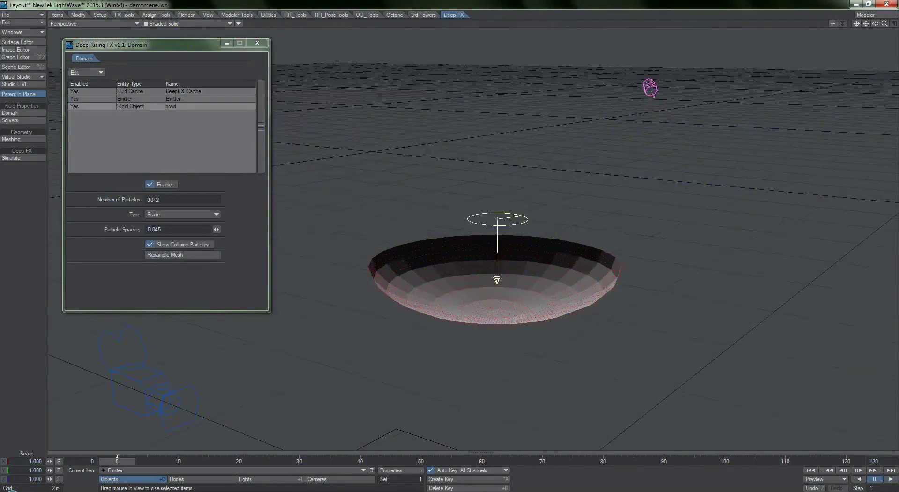
# Remove the emitter from the fluid domain
pyautogui.keyDown('alt'); pyautogui.moveTo(468, 117); pyautogui.dragTo(525, 149); pyautogui.keyUp('alt')
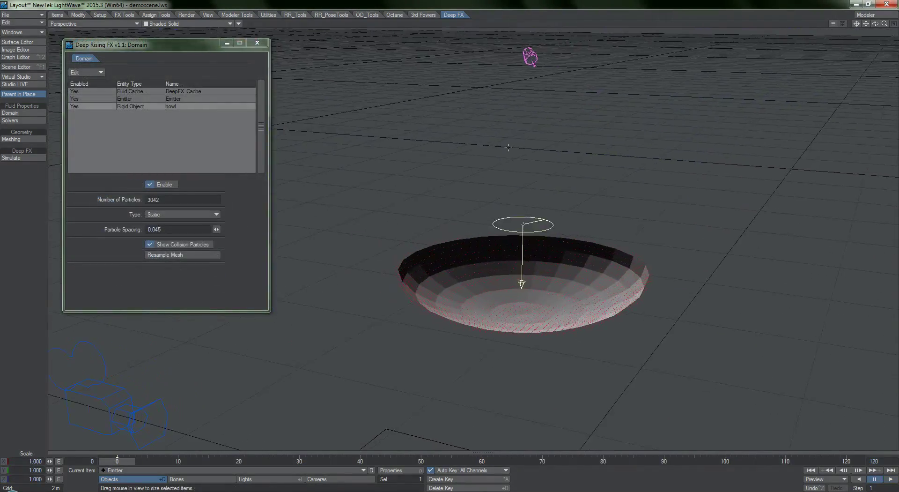
pyautogui.keyDown('alt'); pyautogui.moveTo(533, 271); pyautogui.dragTo(608, 281); pyautogui.keyUp('alt')
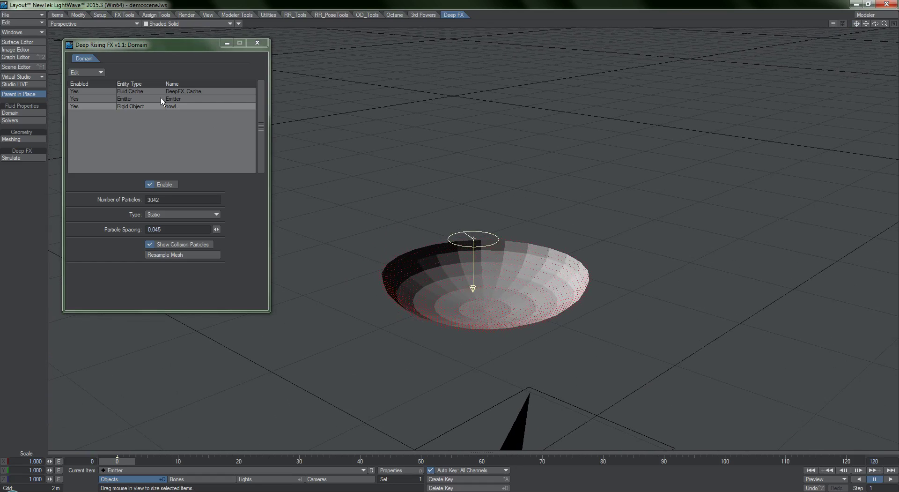
pyautogui.click(161, 98)
pyautogui.click(78, 70)
pyautogui.click(89, 78)
pyautogui.press('t')
# Create a sphere with 500 mm radii, 24 sides and 12 segments, and raise it above the bowl to about Y 2.42 m
pyautogui.click(234, 15)
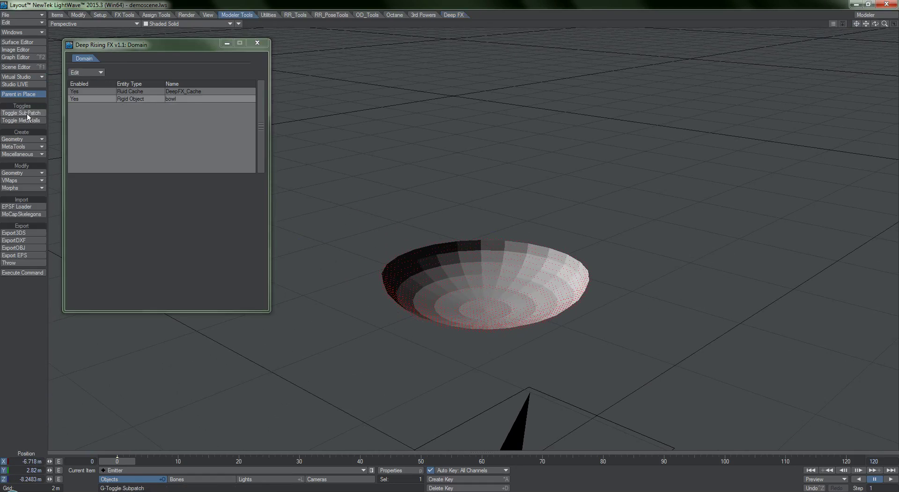
pyautogui.click(17, 139)
pyautogui.click(23, 146)
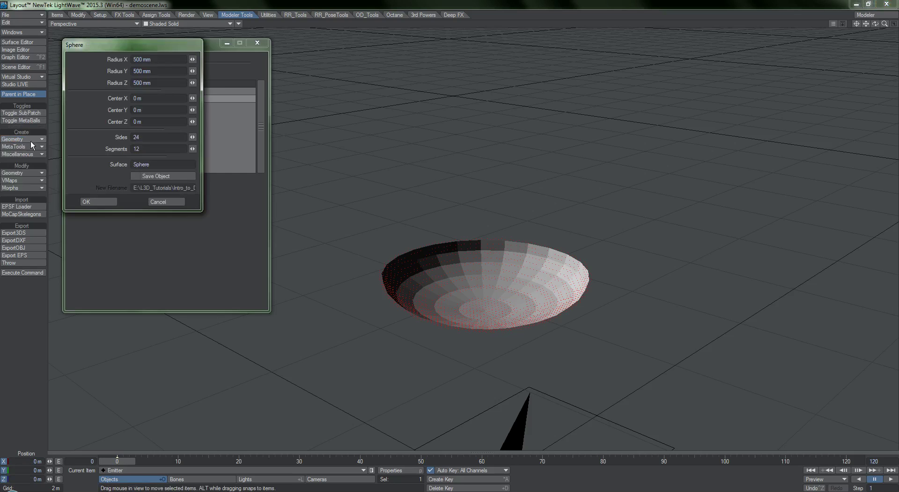
pyautogui.click(105, 201)
pyautogui.click(454, 15)
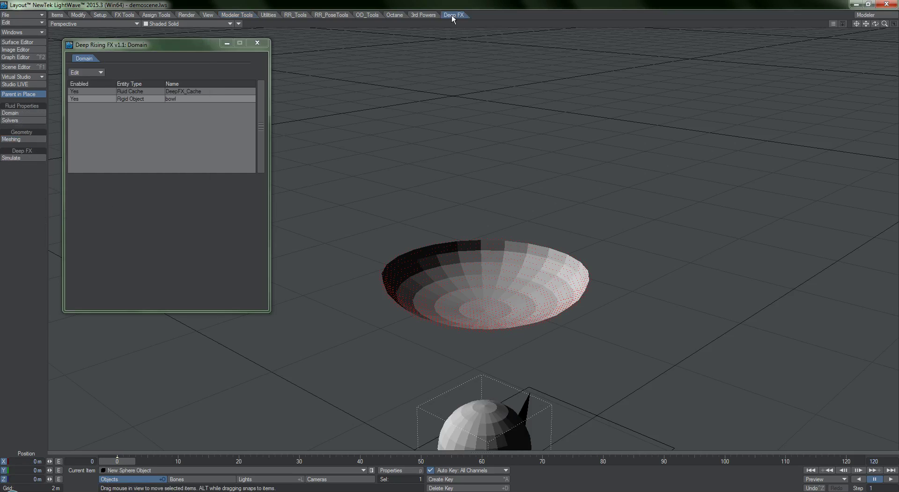
pyautogui.moveTo(456, 30)
pyautogui.mouseDown(button='right')
pyautogui.moveTo(456, 4)
pyautogui.moveTo(456, 23)
pyautogui.mouseUp(button='right')
# Add the new sphere to the fluid domain as a Fluid entity
pyautogui.click(95, 72)
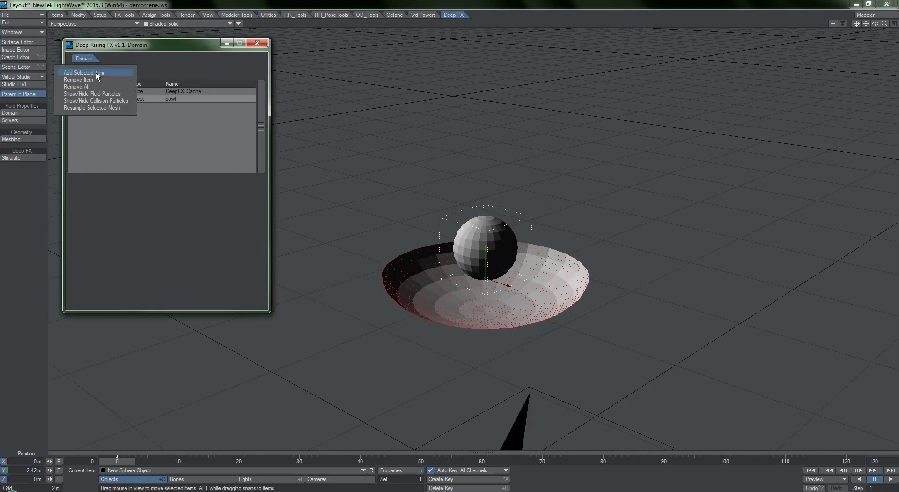
pyautogui.click(96, 72)
pyautogui.click(323, 68)
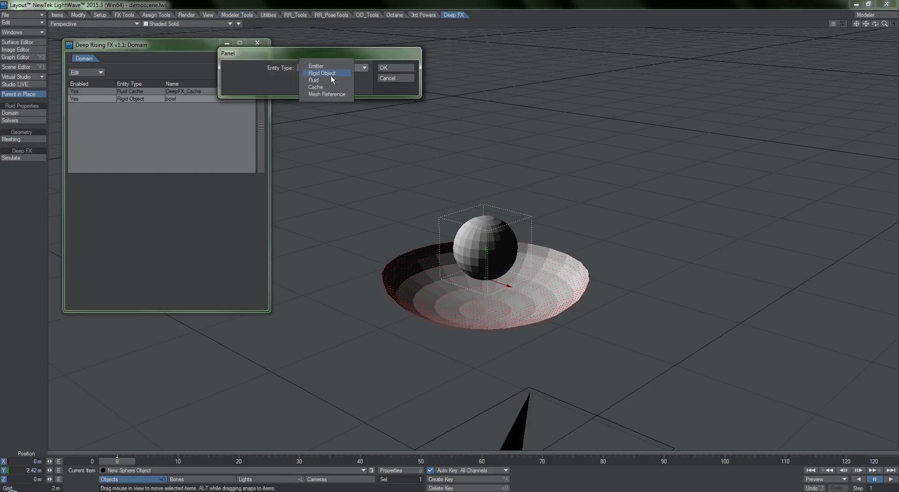
pyautogui.click(330, 79)
pyautogui.click(400, 68)
# Rotate the fluid sphere to about -37.40° heading and 18.30° pitch, and run the simulation
pyautogui.press('.')
pyautogui.press('.')
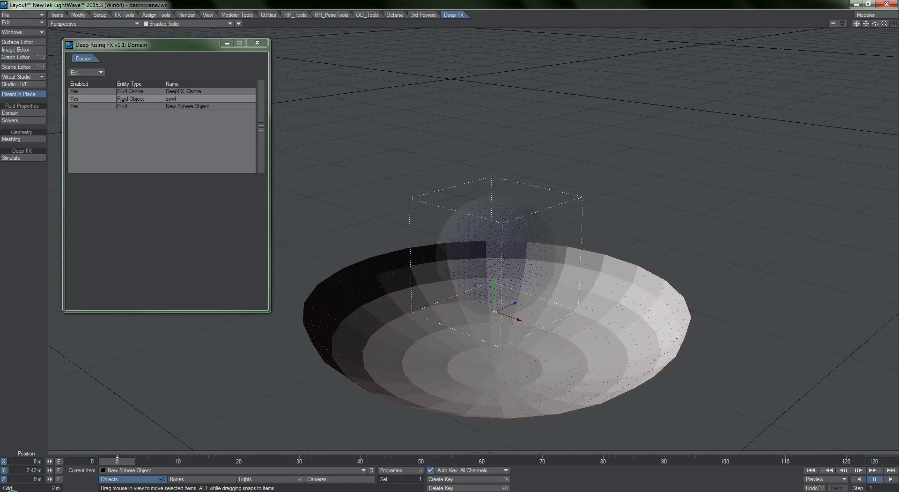
pyautogui.press('y')
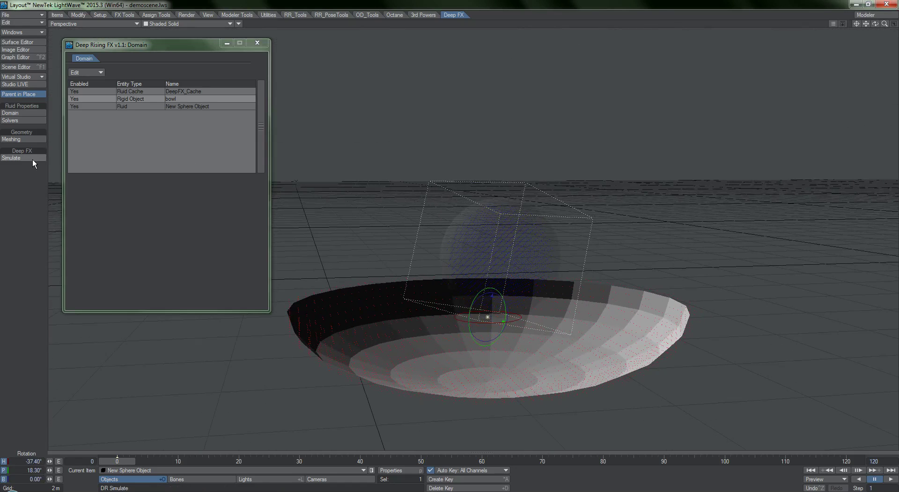
pyautogui.click(23, 158)
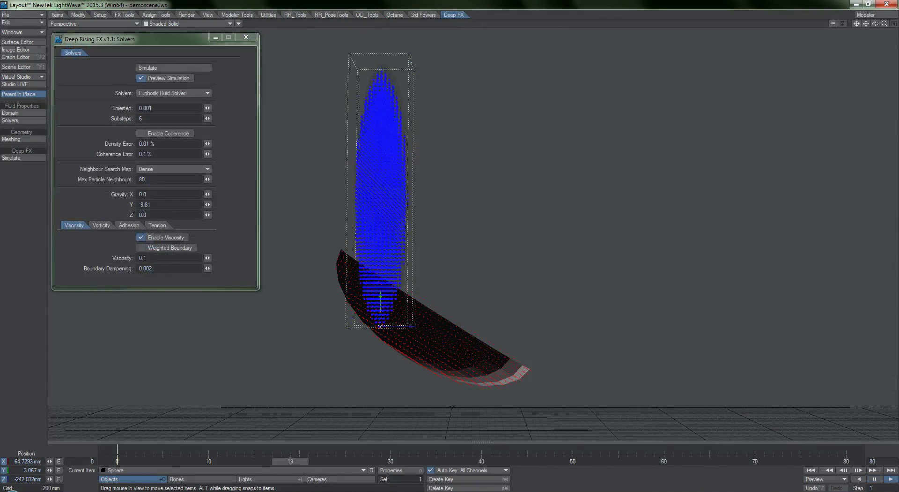
# Examine the solver's timestep and substeps settings while the simulation of fluid falling into the bowl plays
pyautogui.click(186, 108)
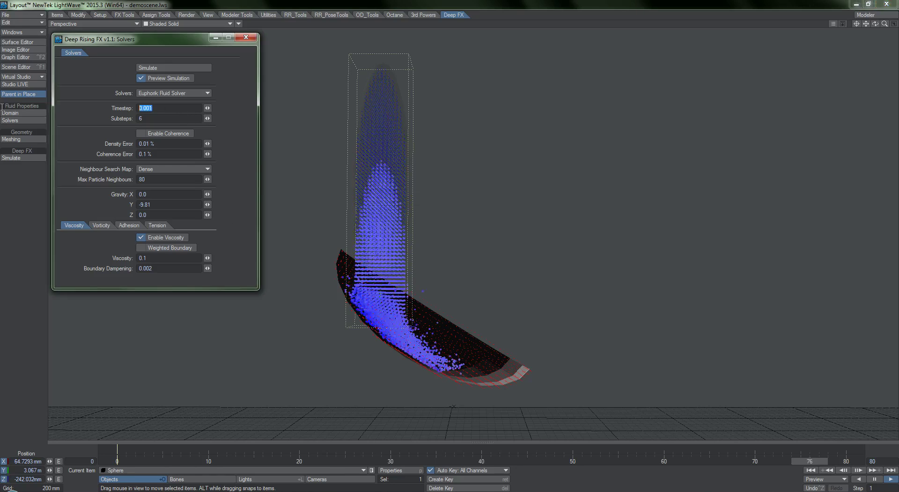
pyautogui.press('Tab')
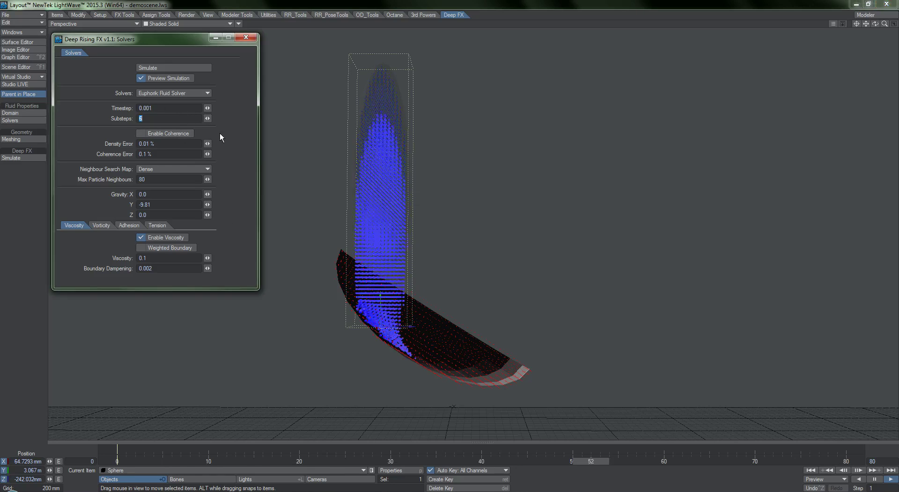
pyautogui.hotkey('shift', 'Tab')
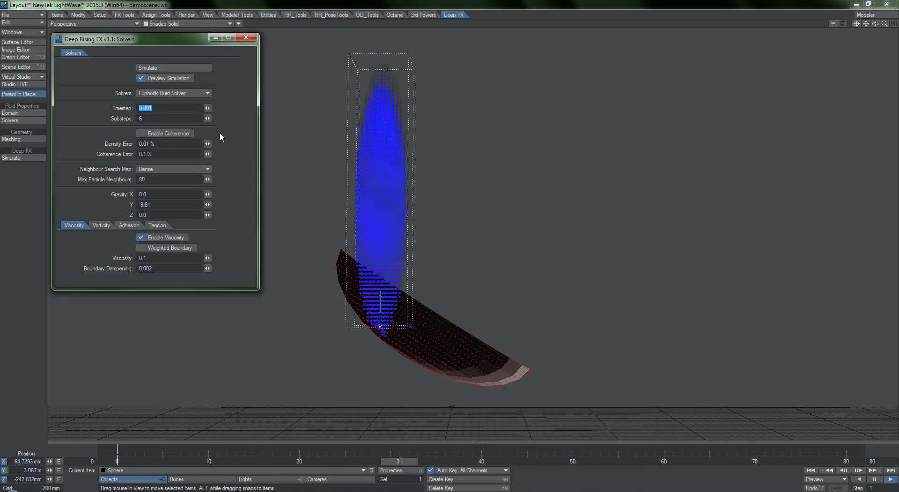
pyautogui.click(396, 72)
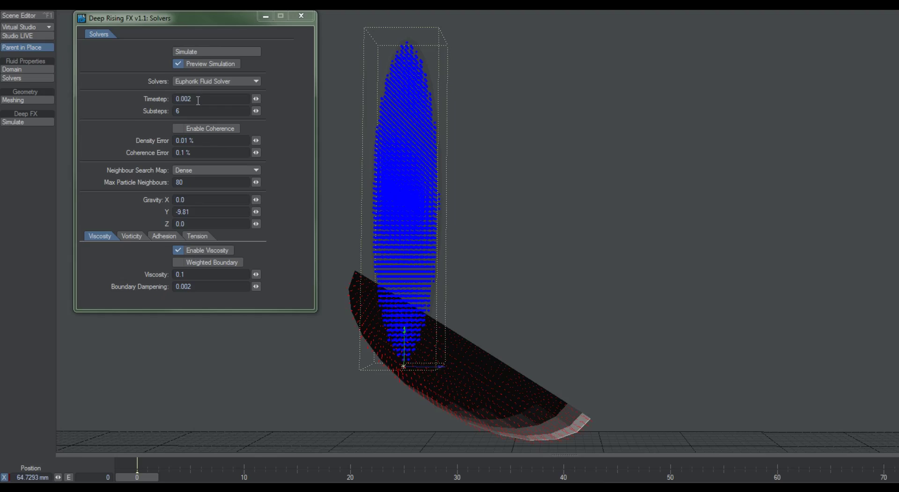
# Set the solver's timestep to 0.012 and run the simulation
pyautogui.moveTo(198, 100); pyautogui.dragTo(189, 106)
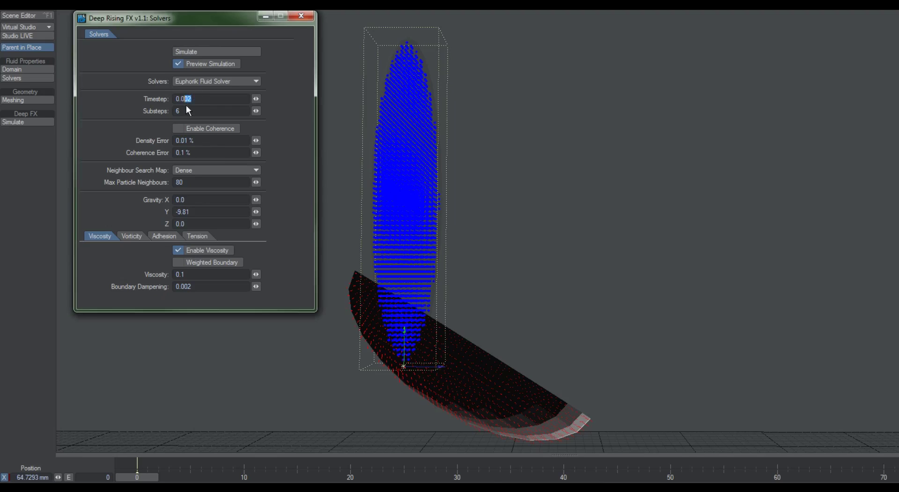
pyautogui.click(21, 121)
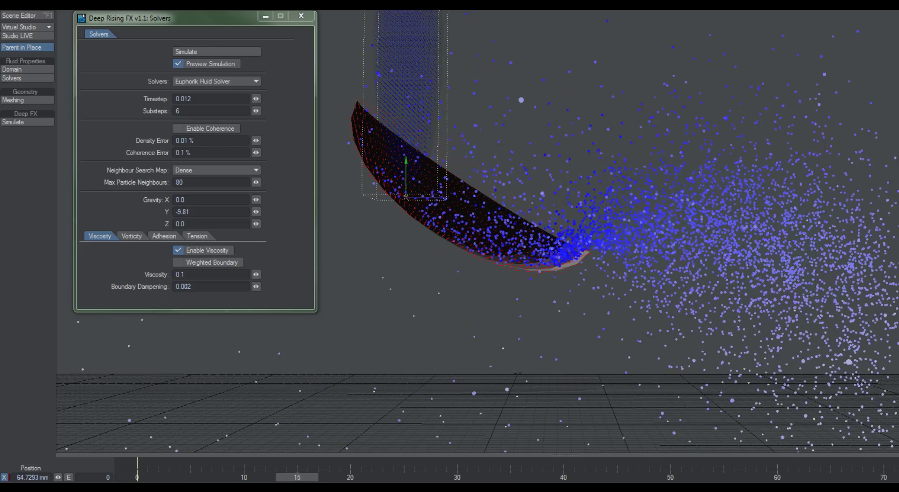
# Set the solver's timestep to 0.008 and run the simulation
pyautogui.moveTo(192, 99); pyautogui.dragTo(186, 104)
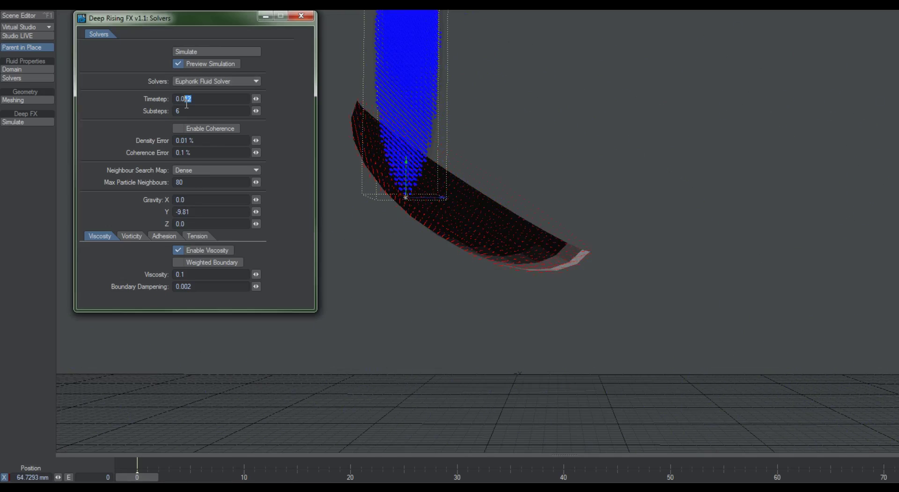
pyautogui.click(24, 121)
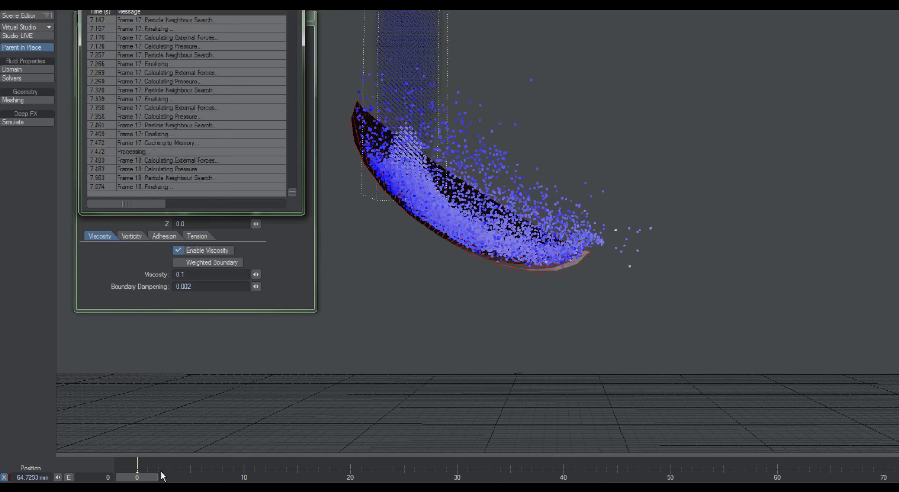
pyautogui.moveTo(150, 477)
pyautogui.mouseDown()
pyautogui.moveTo(385, 477)
pyautogui.moveTo(136, 476)
pyautogui.mouseUp()
# Run the simulation with a timestep of 0.001 and set the substeps to 24
pyautogui.click(208, 100)
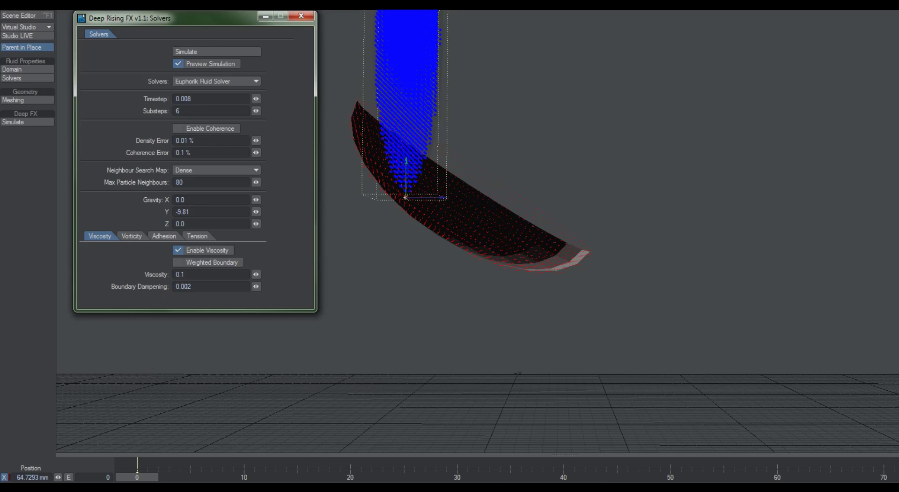
pyautogui.click(23, 124)
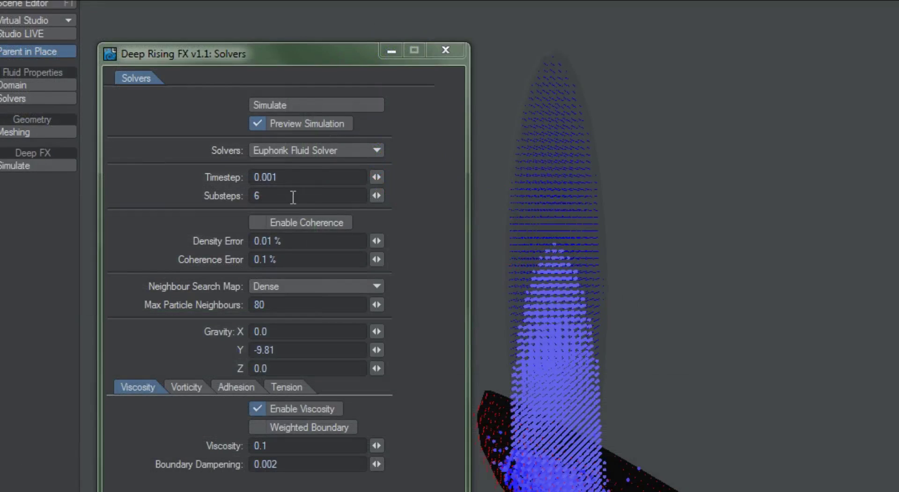
pyautogui.moveTo(293, 196); pyautogui.dragTo(244, 195)
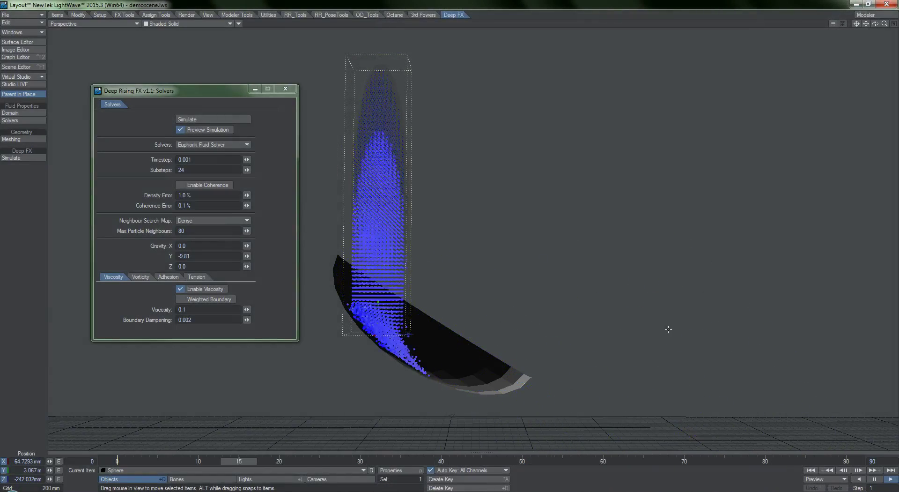
# Set the solver's timestep to 0.004 and divide the substeps by 4 as 24/4
pyautogui.click(241, 171)
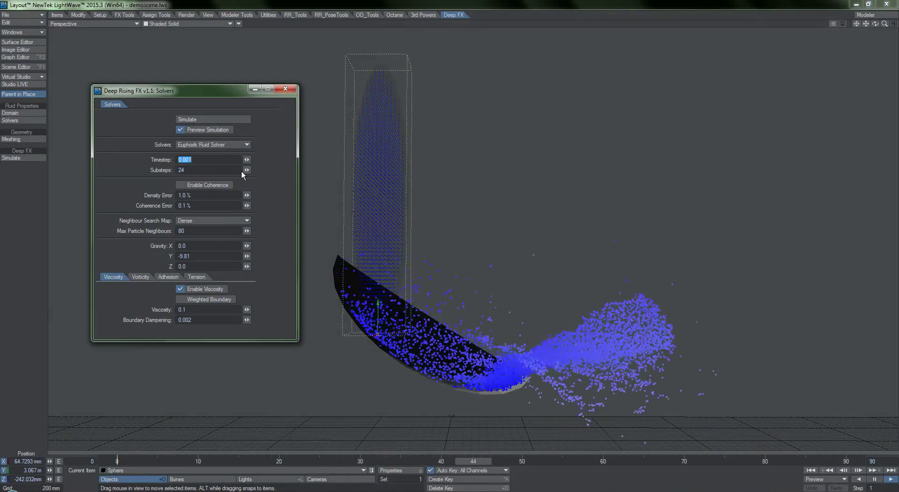
pyautogui.click(232, 169)
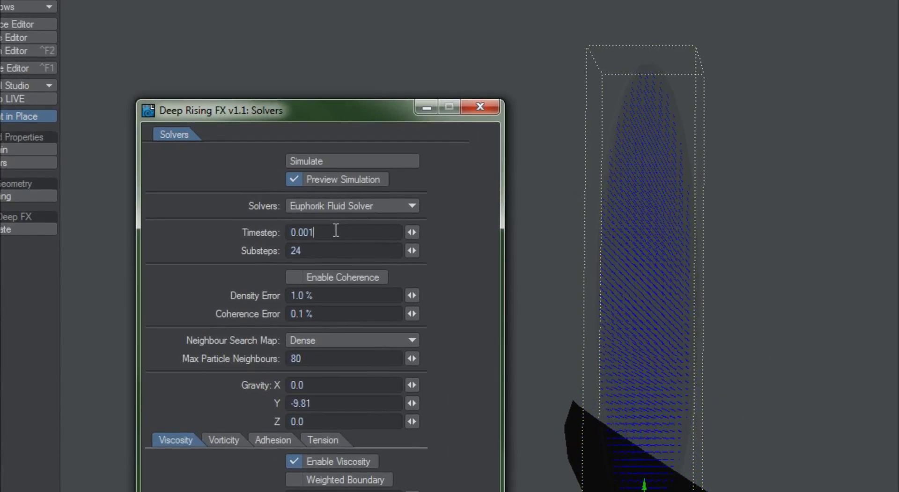
pyautogui.write('4')
pyautogui.press('Tab')
pyautogui.write('/4')
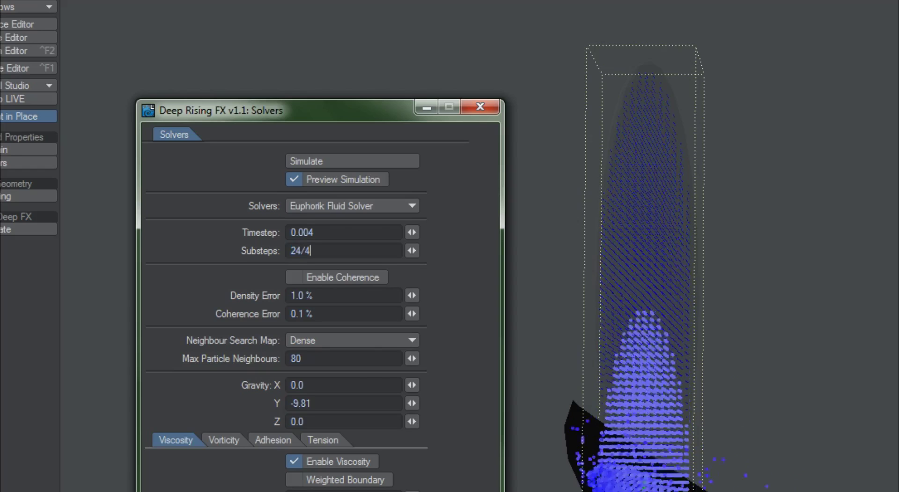
pyautogui.hotkey('shift', 'Tab')
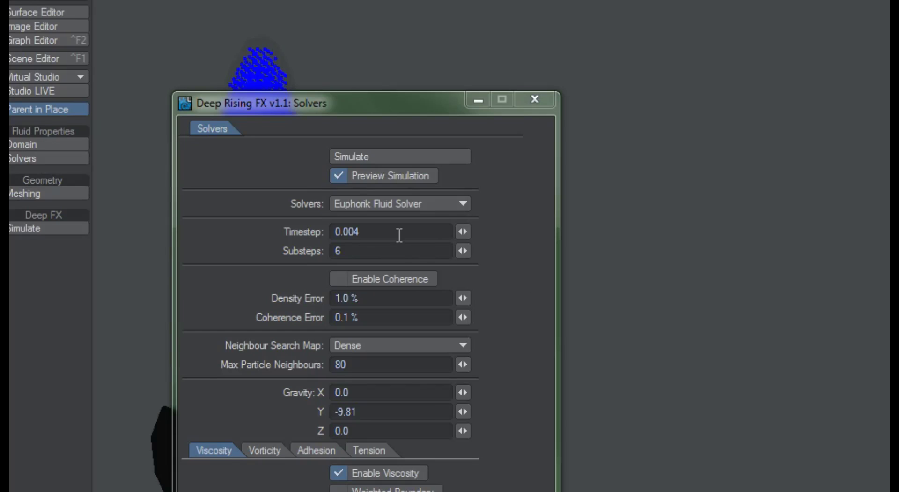
# Set the solver's timestep to 0.004 and its substeps to 4
pyautogui.click(399, 235)
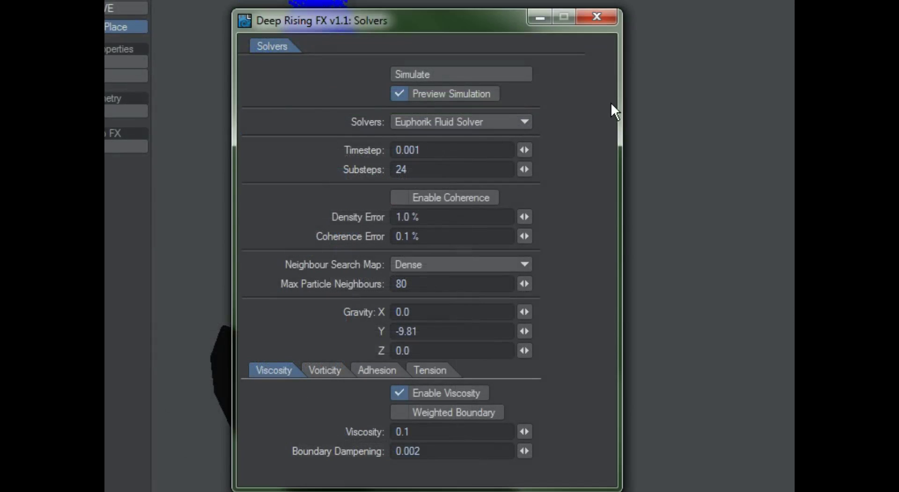
pyautogui.press('BackSpace')
pyautogui.write('4')
pyautogui.press('Tab')
pyautogui.press('Right')
pyautogui.press('BackSpace')
pyautogui.press('BackSpace')
pyautogui.write('4')
pyautogui.hotkey('shift', 'Tab')
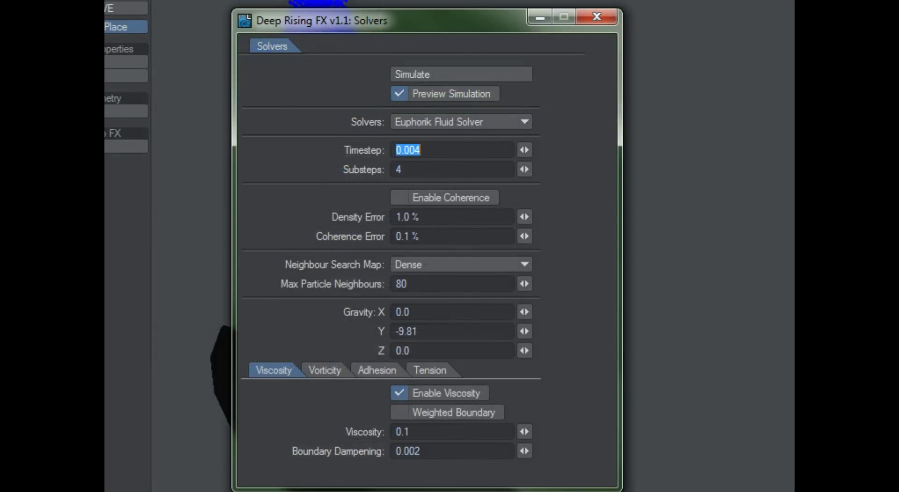
pyautogui.click(467, 154)
# Examine the solver's Viscosity, Vorticity, Adhesion and Tension settings
pyautogui.click(325, 370)
pyautogui.click(376, 370)
pyautogui.click(332, 370)
pyautogui.click(286, 370)
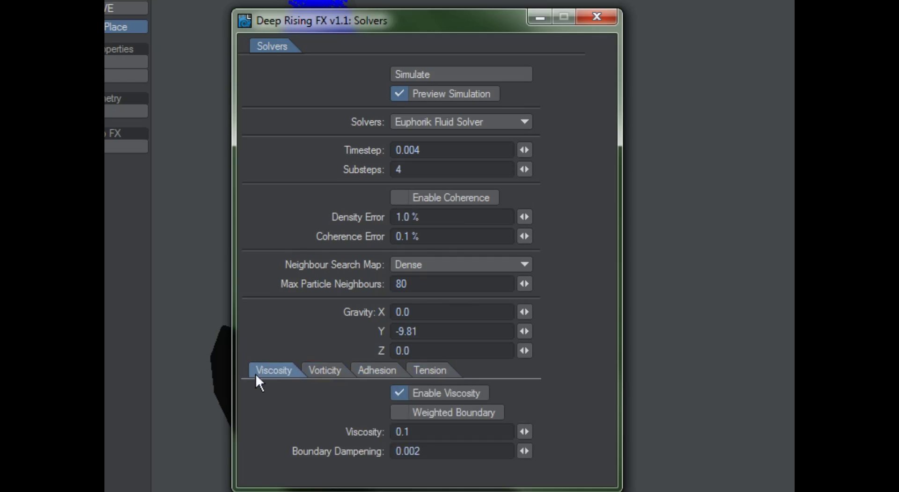
pyautogui.click(323, 370)
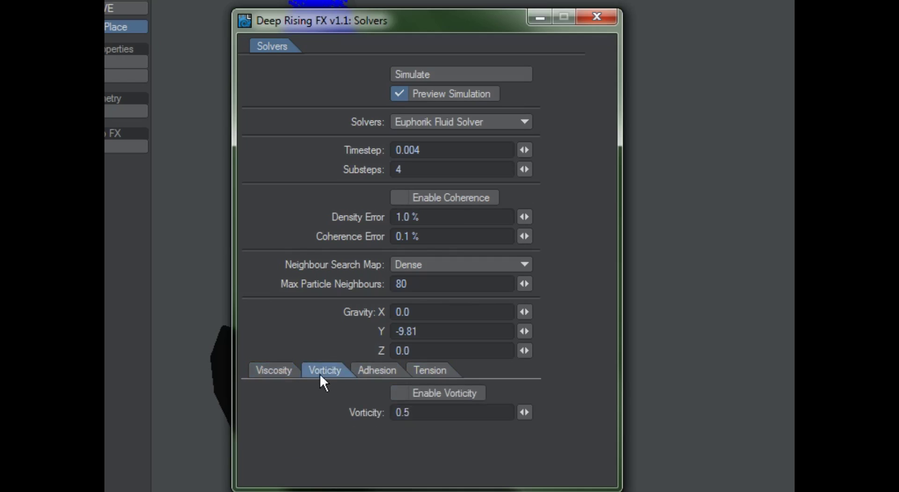
pyautogui.click(381, 370)
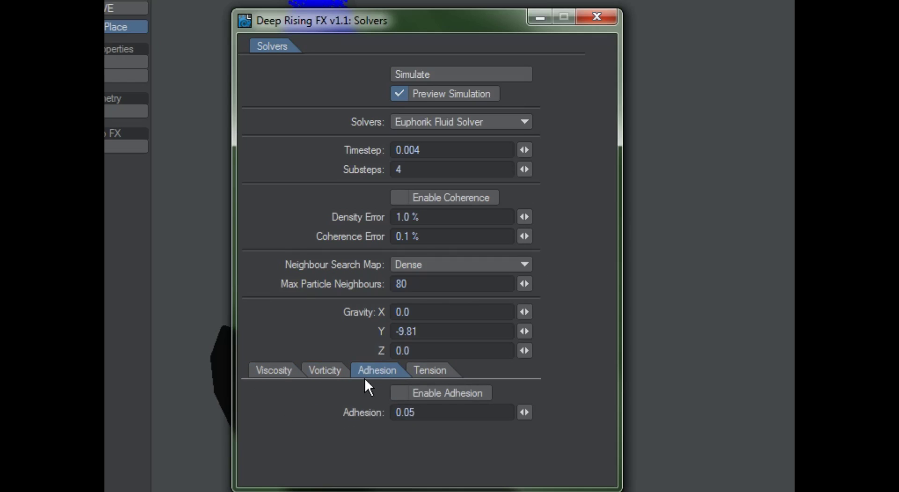
pyautogui.click(446, 371)
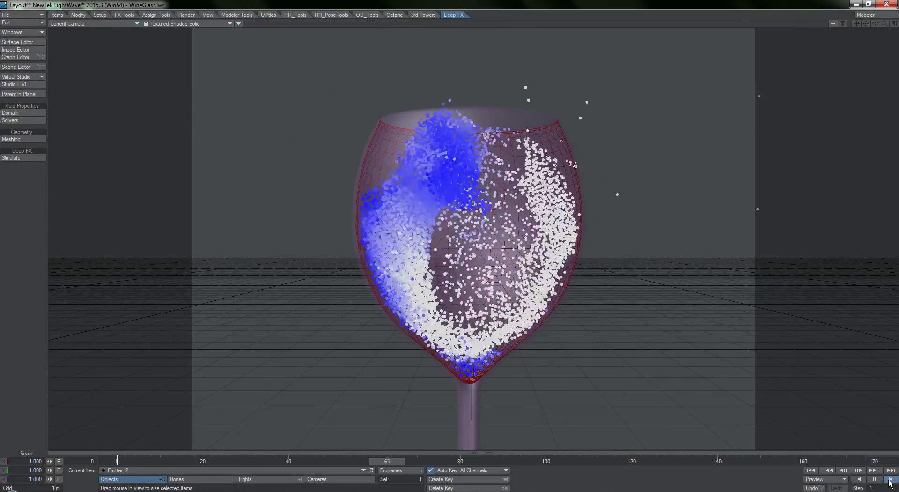
# Show the wine glass simulation in the Perspective view and return playback to frame 0
pyautogui.press('4')
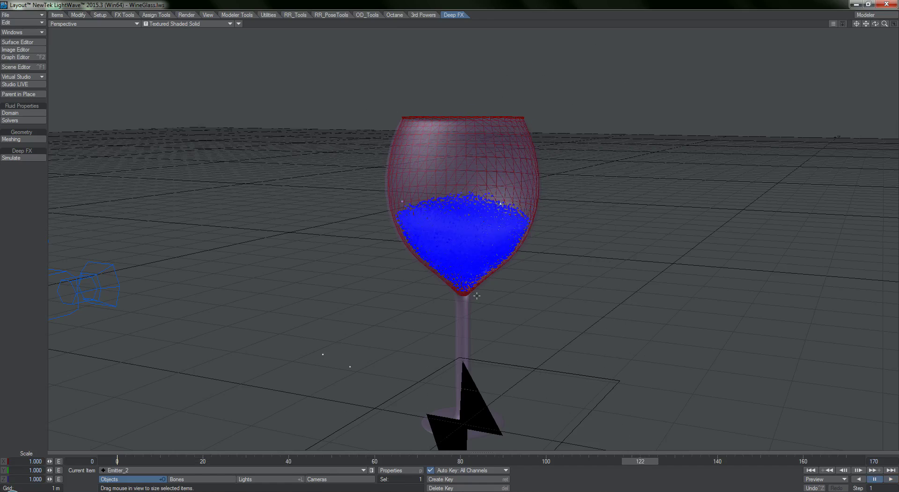
pyautogui.press('space')
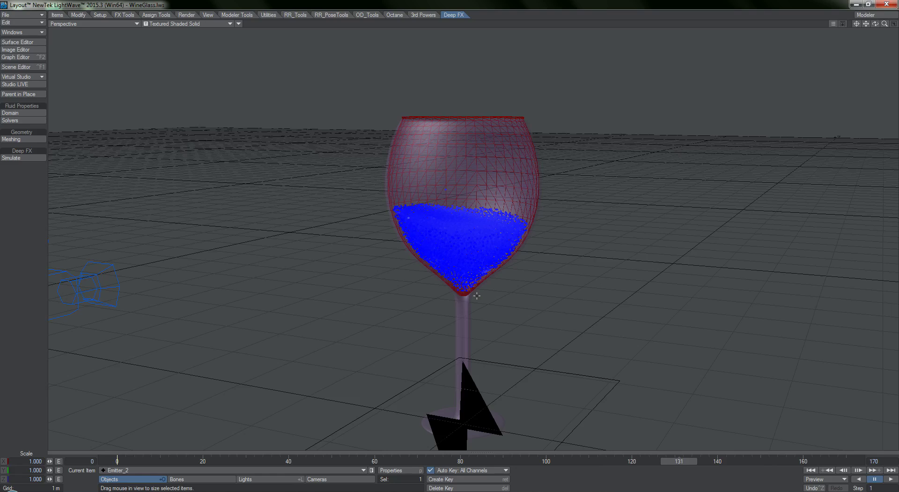
pyautogui.hotkey('shift', 'Left')
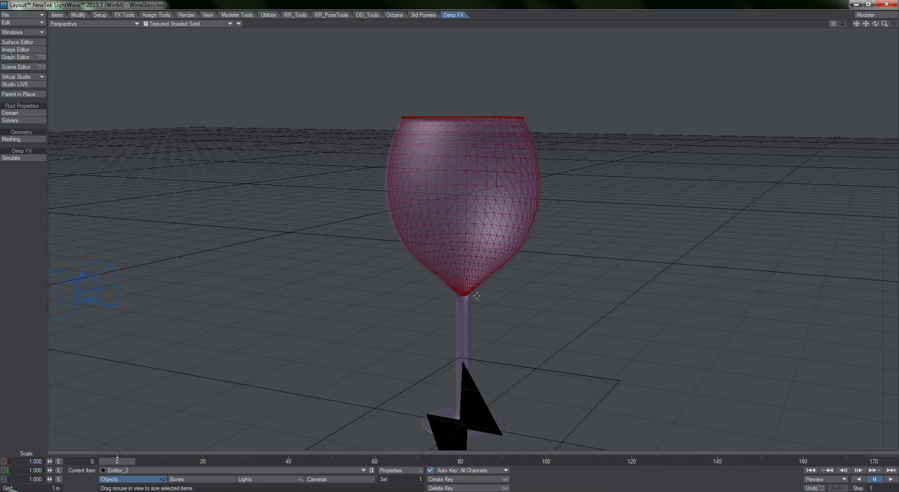
# Add a null object named MeshReference to the wine glass scene
pyautogui.click(476, 296)
pyautogui.hotkey('ctrl', 'n')
pyautogui.write('MeshReference')
pyautogui.press('Return')
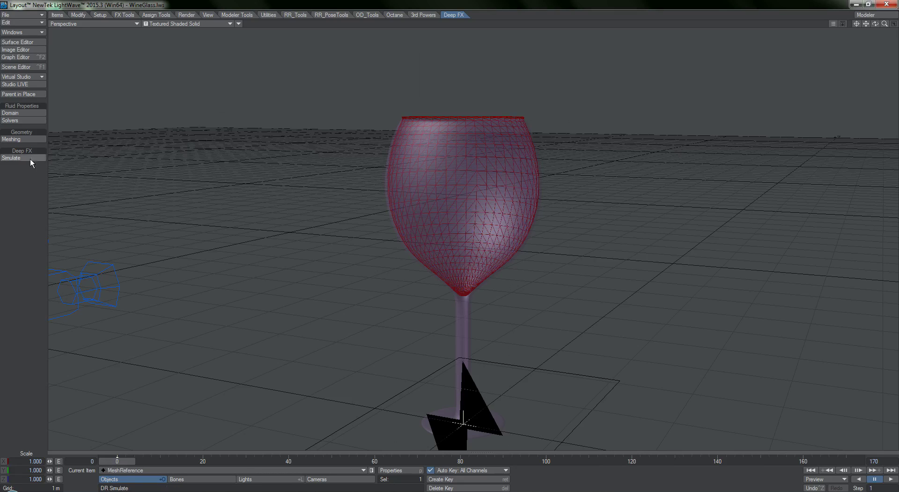
# Add the MeshReference null to the fluid domain as a Mesh Reference entity
pyautogui.click(21, 113)
pyautogui.click(100, 98)
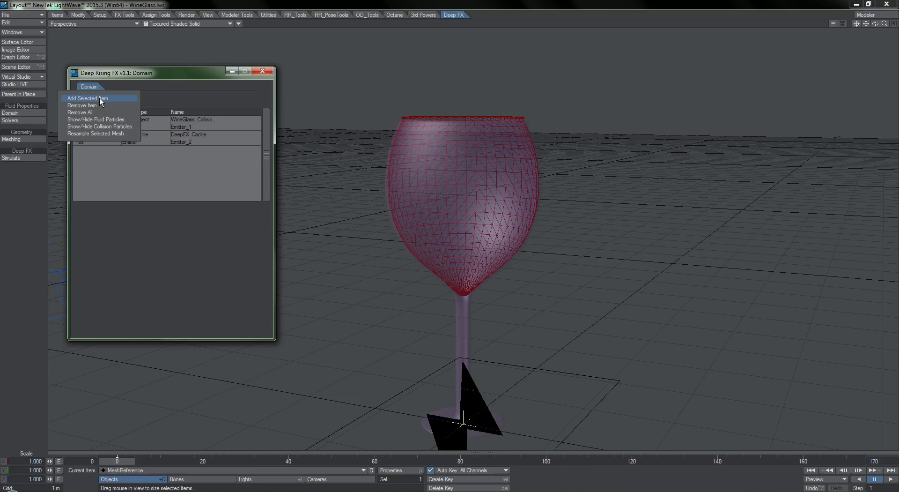
pyautogui.click(100, 98)
pyautogui.click(331, 67)
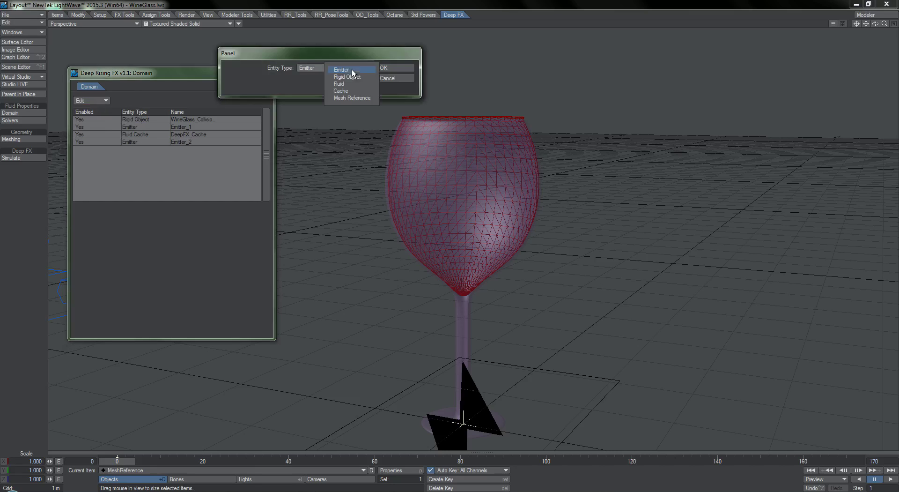
pyautogui.click(354, 99)
pyautogui.click(388, 69)
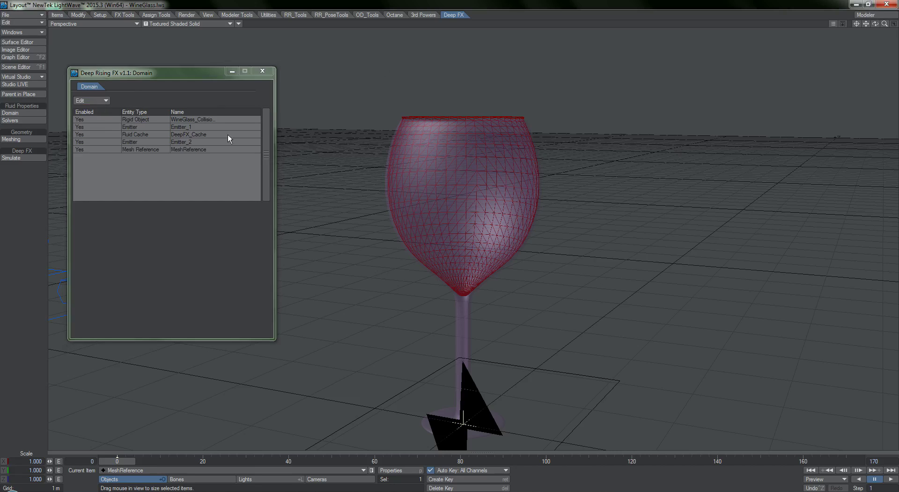
pyautogui.click(269, 72)
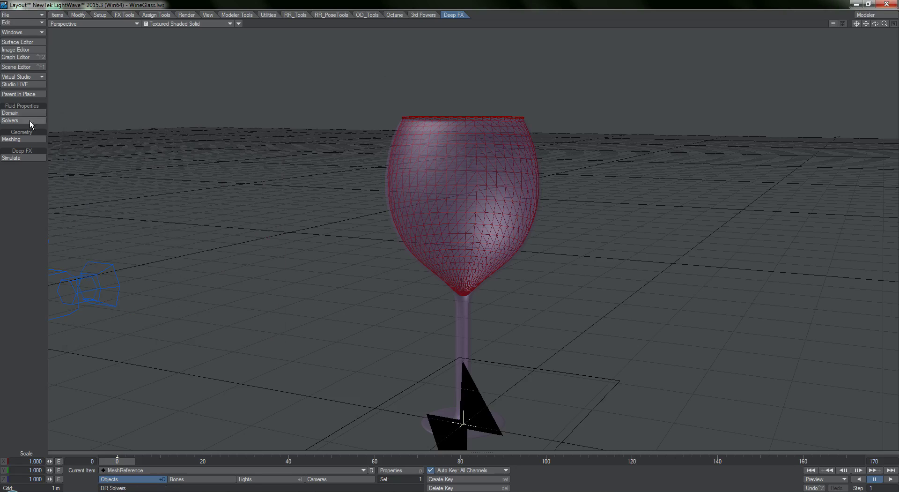
# Preview the fluid mesh with MeshReference as the reference item and DeepFX_Cache as the cache
pyautogui.click(23, 140)
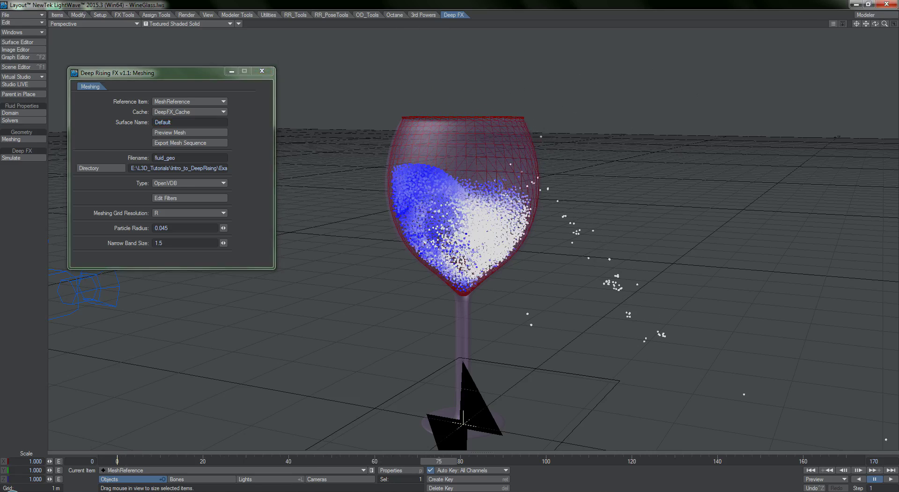
pyautogui.click(171, 133)
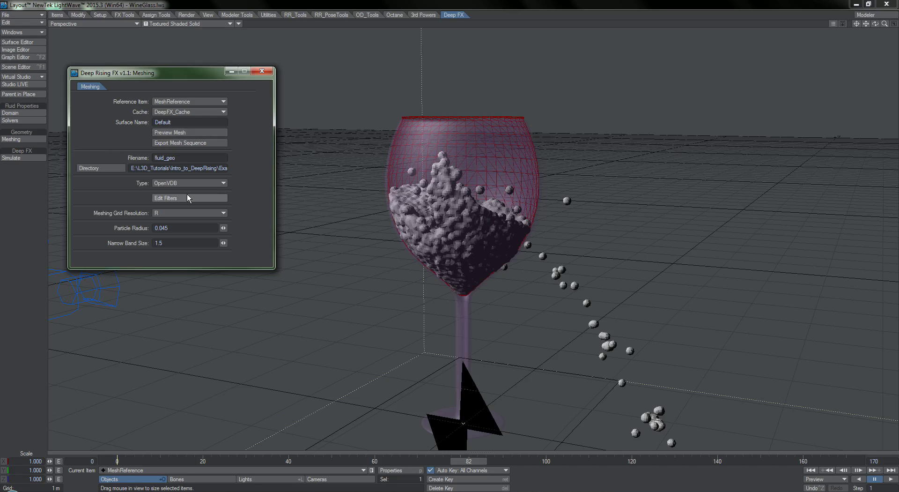
# Add a Dilate reshape filter and a Median smoothing filter to the fluid mesh
pyautogui.click(172, 199)
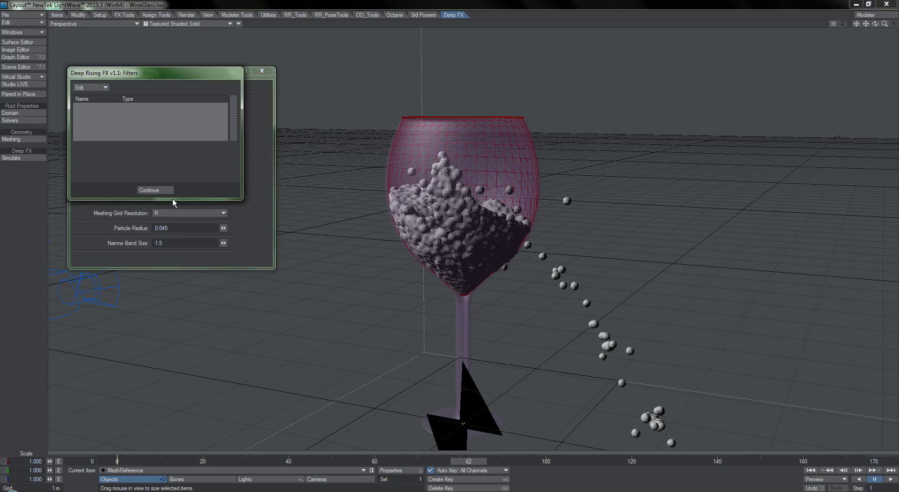
pyautogui.moveTo(162, 71); pyautogui.dragTo(306, 198)
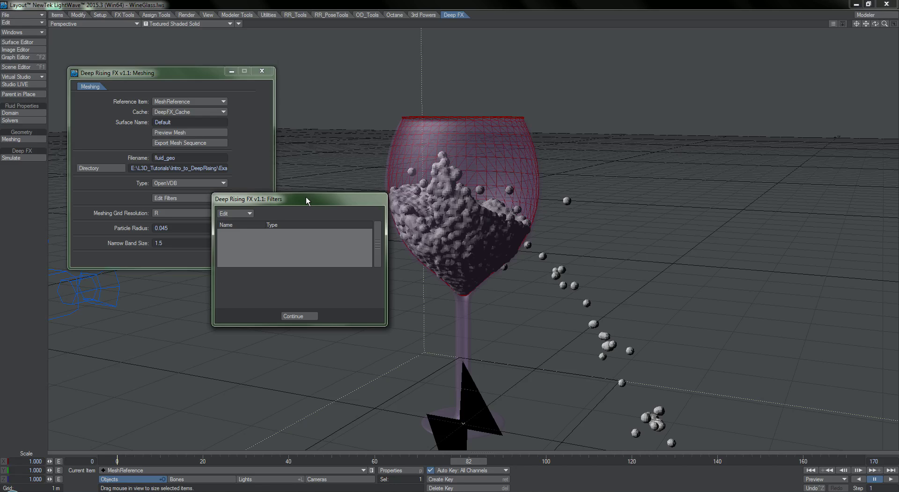
pyautogui.click(238, 214)
pyautogui.click(238, 216)
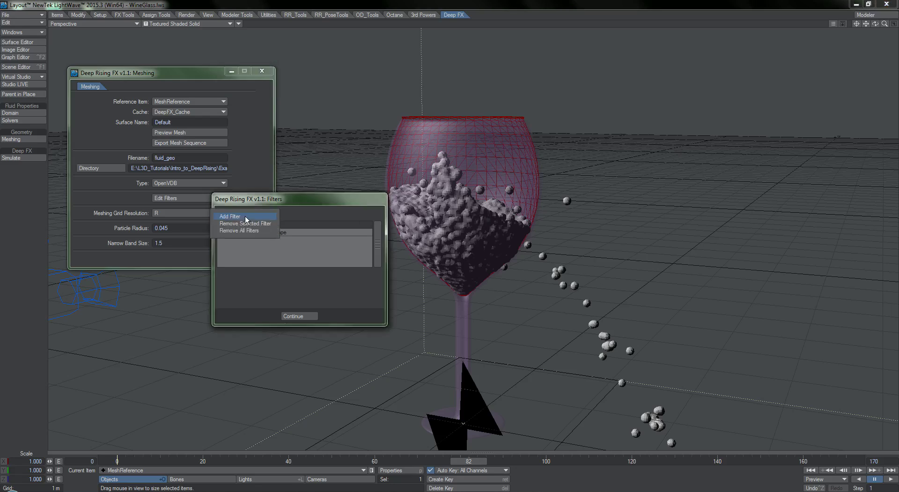
pyautogui.click(245, 216)
pyautogui.click(349, 62)
pyautogui.click(339, 85)
pyautogui.click(396, 70)
# Add a Gaussian smoothing filter and an Erode reshape filter to the fluid mesh
pyautogui.click(234, 214)
pyautogui.click(234, 215)
pyautogui.click(343, 67)
pyautogui.click(346, 94)
pyautogui.click(396, 68)
pyautogui.click(241, 214)
pyautogui.click(243, 218)
pyautogui.click(343, 67)
pyautogui.click(345, 79)
pyautogui.click(396, 67)
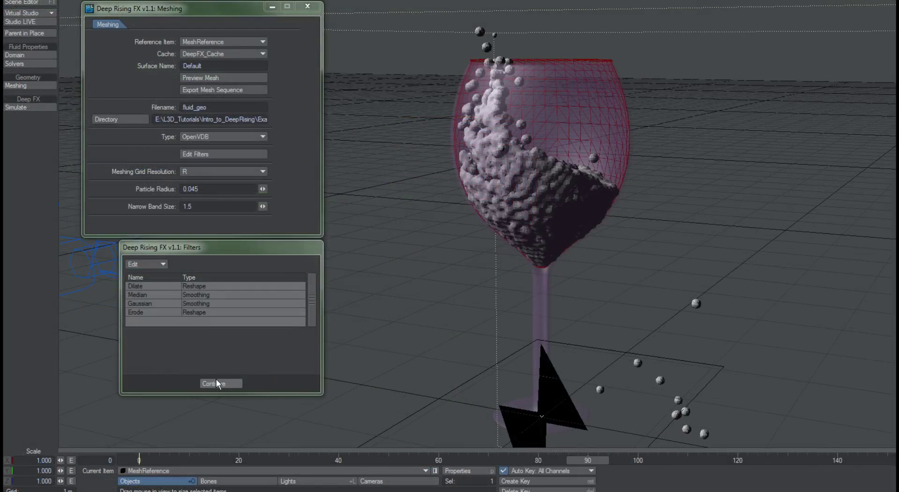
pyautogui.click(214, 382)
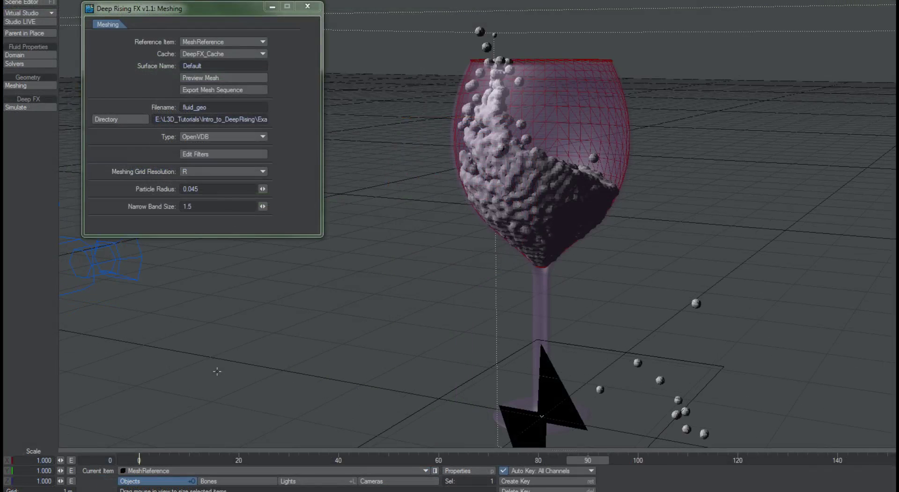
# Preview the filtered fluid mesh and choose R as the meshing grid resolution
pyautogui.click(202, 77)
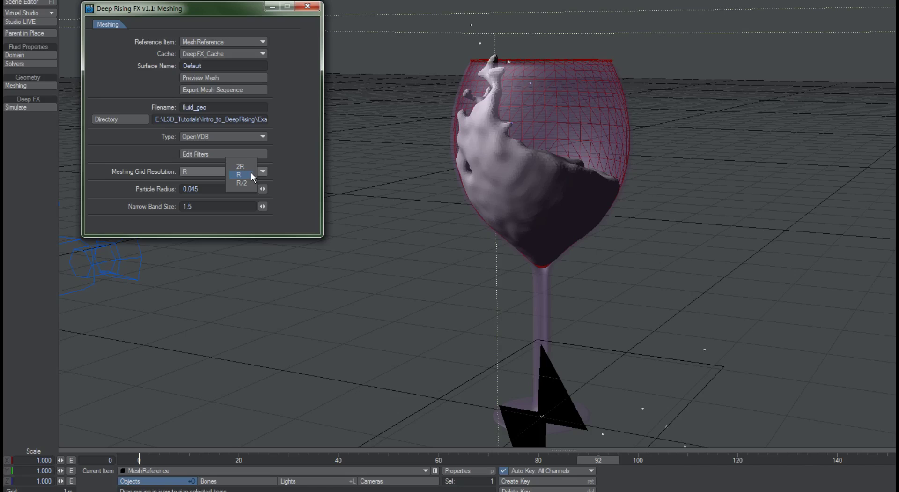
pyautogui.click(248, 178)
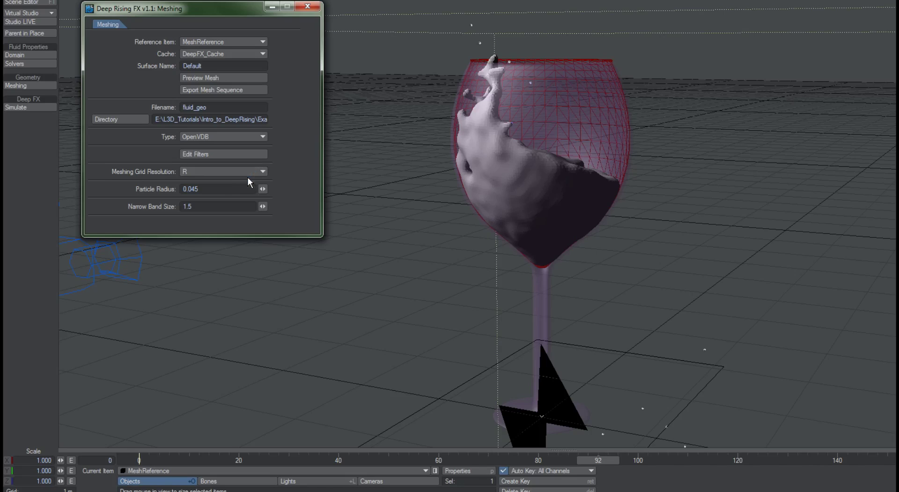
# Set the meshing particle radius to 0.055 and preview the fluid mesh
pyautogui.click(212, 193)
pyautogui.press('Tab')
pyautogui.hotkey('shift', 'Tab')
pyautogui.doubleClick(192, 189)
pyautogui.write('055')
pyautogui.click(225, 75)
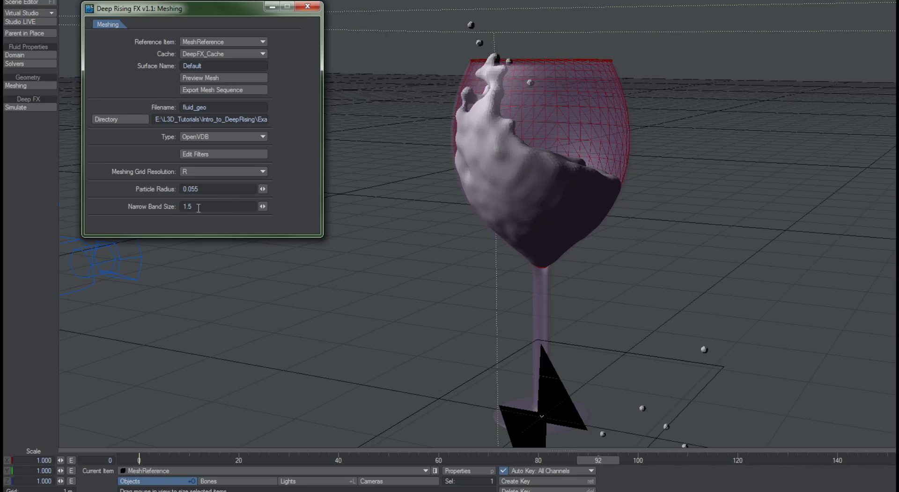
# Increase the meshing particle radius to 0.085 and preview the fluid mesh again
pyautogui.doubleClick(193, 189)
pyautogui.write('085')
pyautogui.click(228, 77)
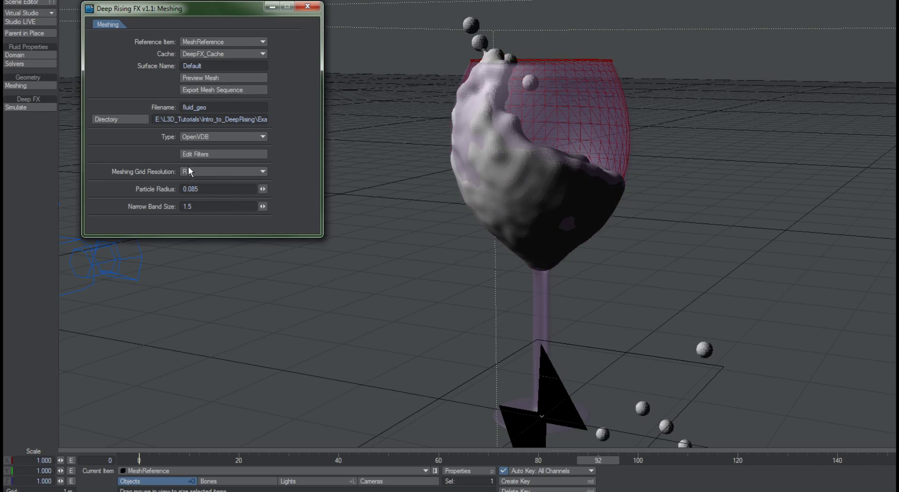
# Set the meshing particle radius back to 0.045 and preview the resulting fluid mesh
pyautogui.doubleClick(193, 189)
pyautogui.write('045')
pyautogui.click(233, 76)
pyautogui.press('Left')
pyautogui.press('Left')
pyautogui.press('Left')
pyautogui.press('Right')
pyautogui.press('Right')
pyautogui.press('Right')
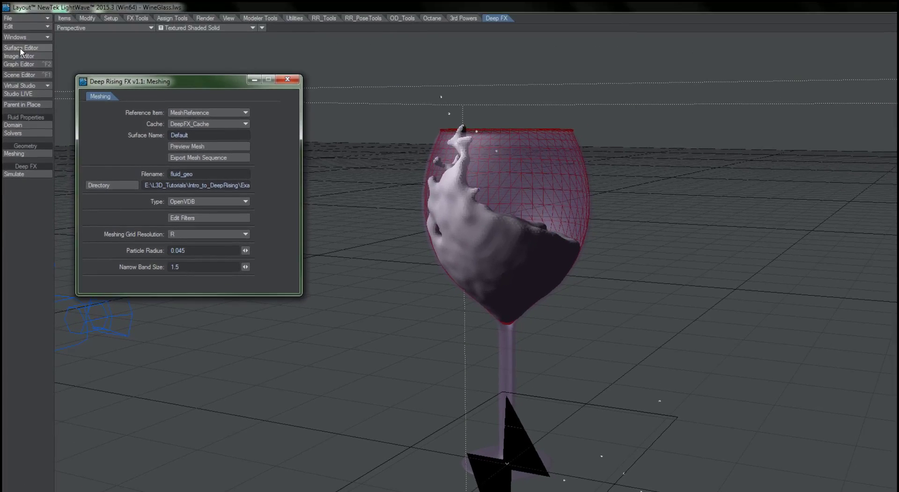
# Give MeshReference's Default surface a red colour of 255, 0, 0, with specularity at 100% and glossiness at 0%
pyautogui.click(20, 48)
pyautogui.moveTo(167, 80); pyautogui.dragTo(212, 73)
pyautogui.click(91, 152)
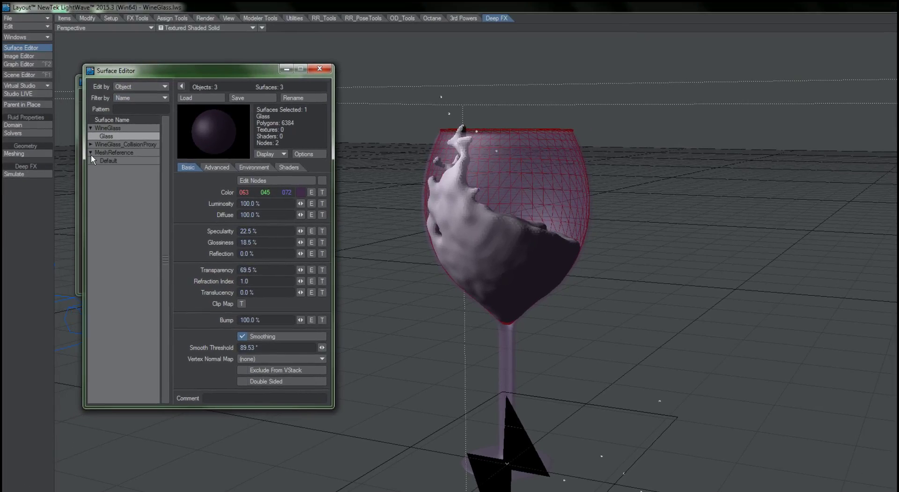
pyautogui.click(115, 161)
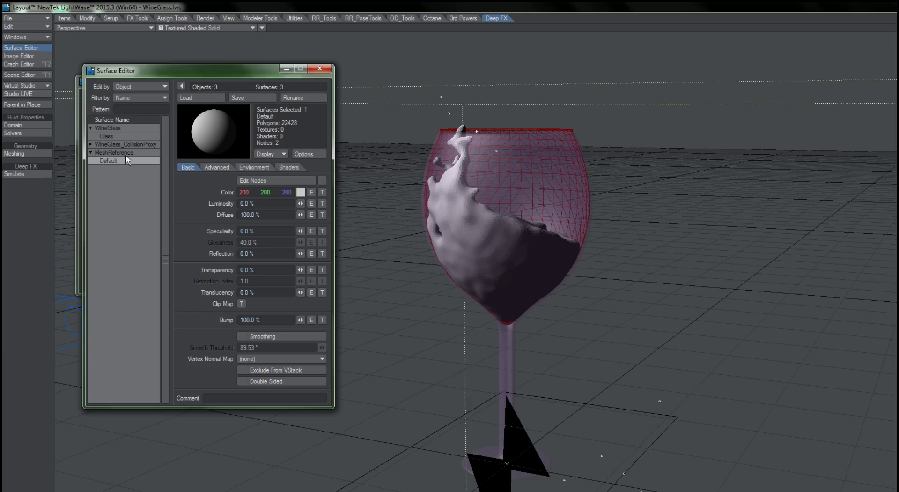
pyautogui.moveTo(268, 191); pyautogui.dragTo(247, 192)
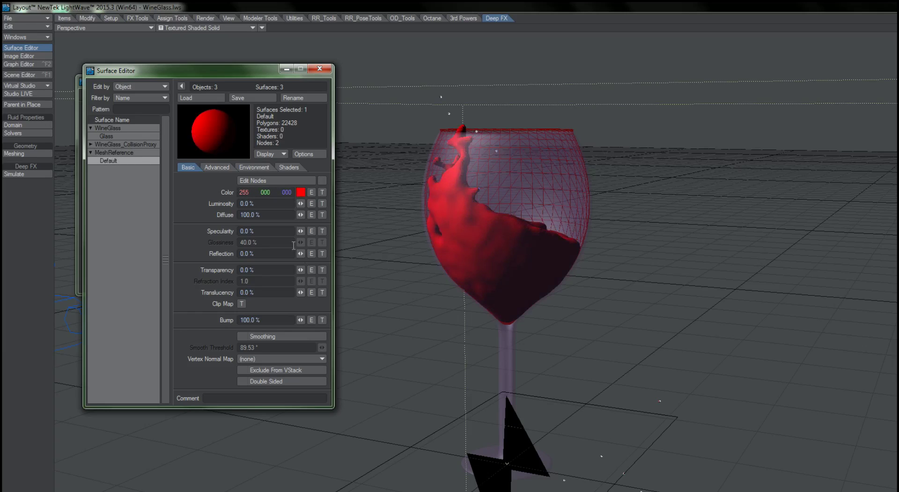
pyautogui.moveTo(300, 231); pyautogui.dragTo(286, 241)
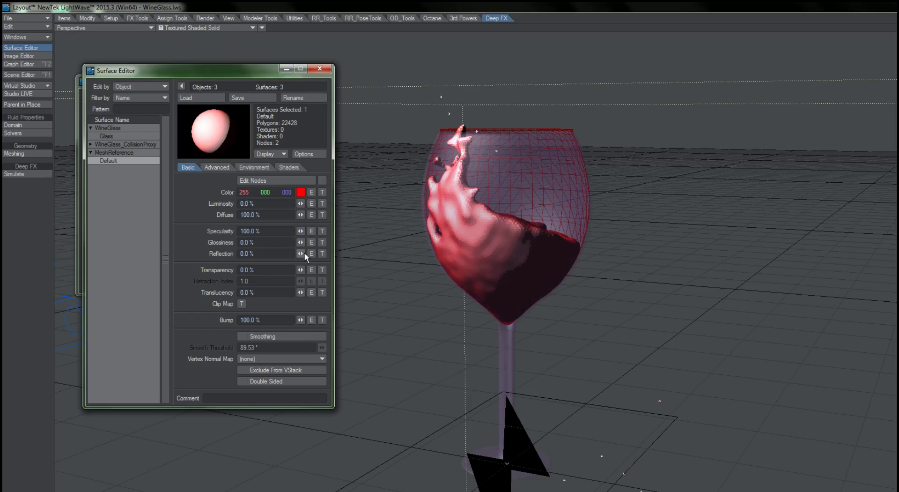
# Save the edited surfaces as a surface library named MySurface
pyautogui.rightClick(118, 156)
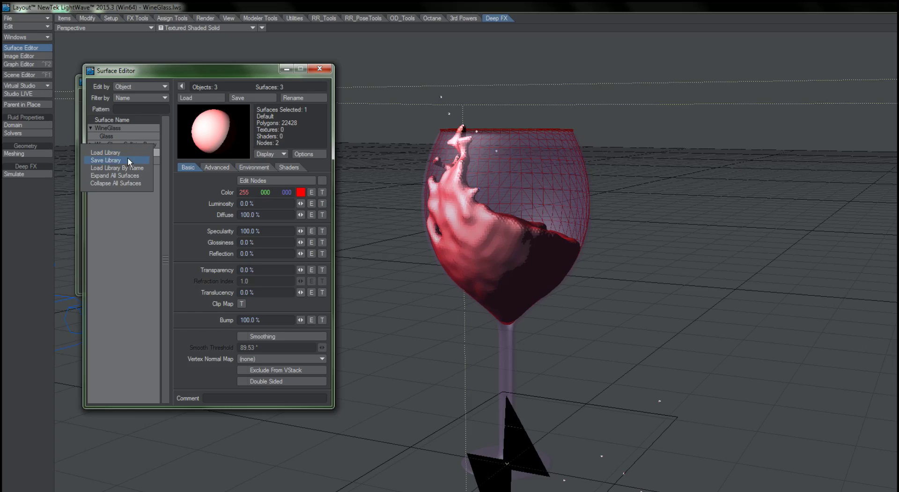
pyautogui.click(127, 158)
pyautogui.write('MySurfaceLibrar')
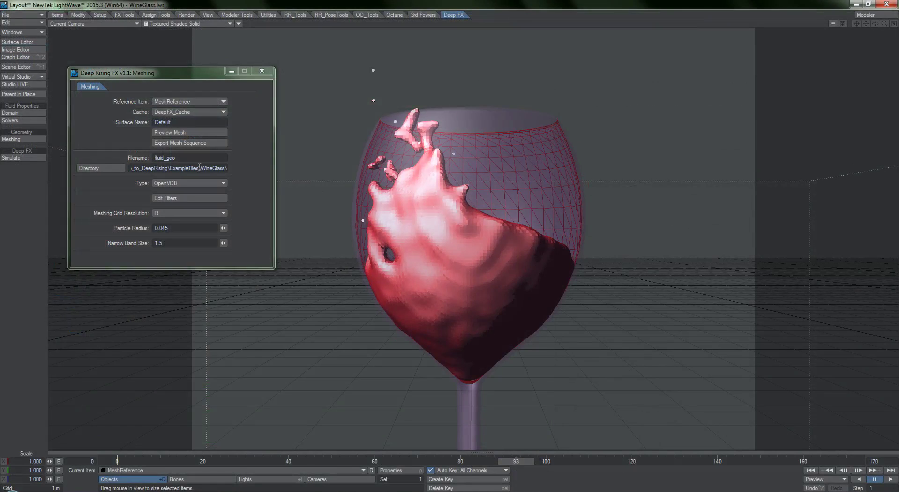
# Set the mesh export directory to the Fluid_Mesh folder inside WineGlass
pyautogui.click(105, 169)
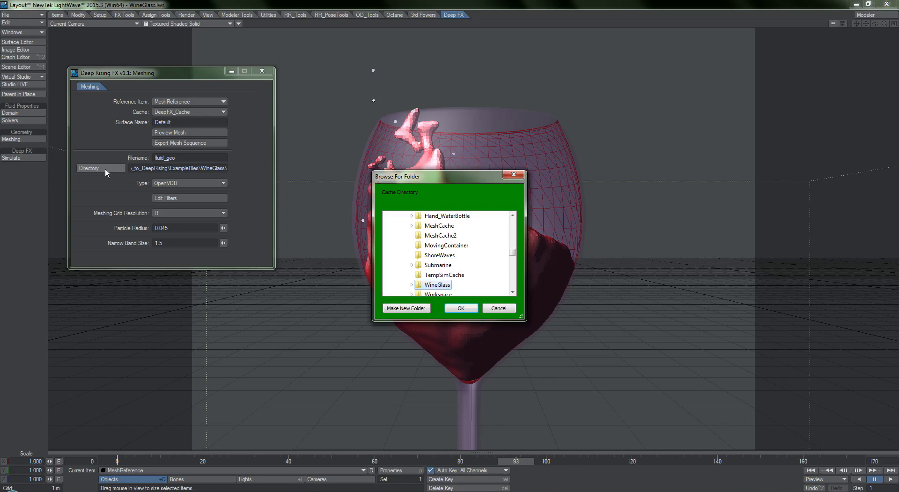
pyautogui.click(411, 284)
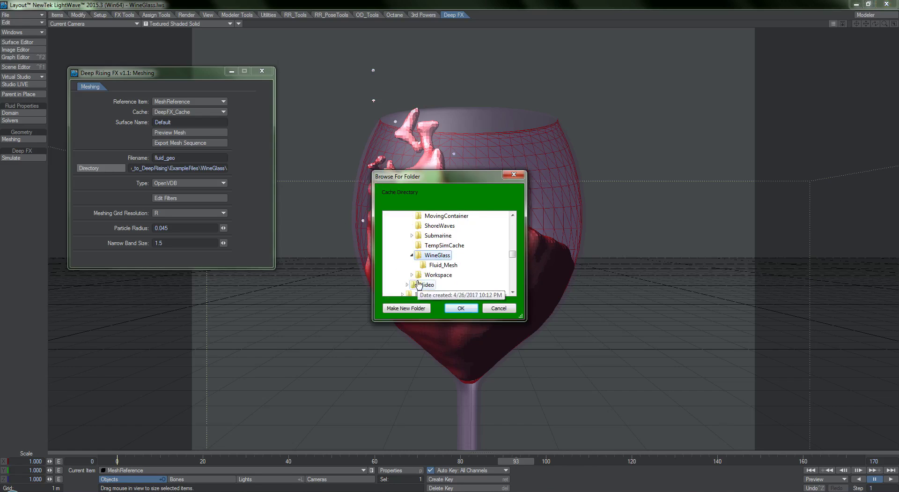
pyautogui.click(439, 265)
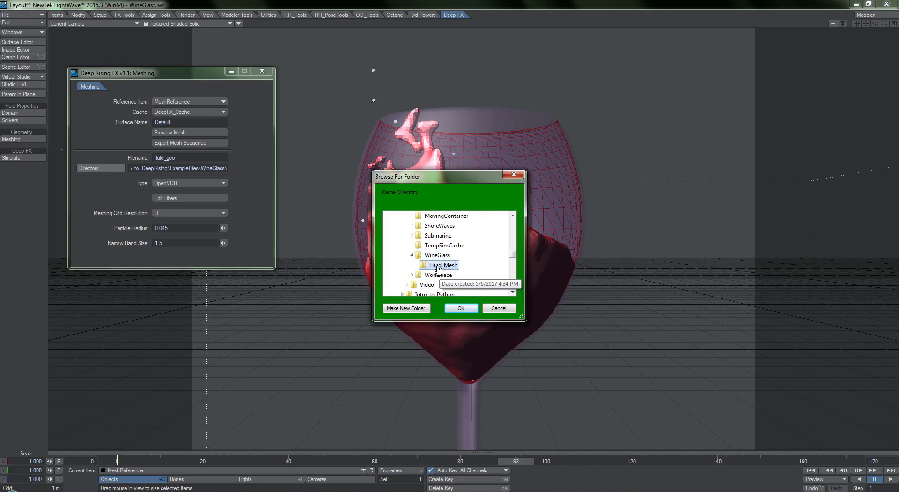
pyautogui.click(458, 310)
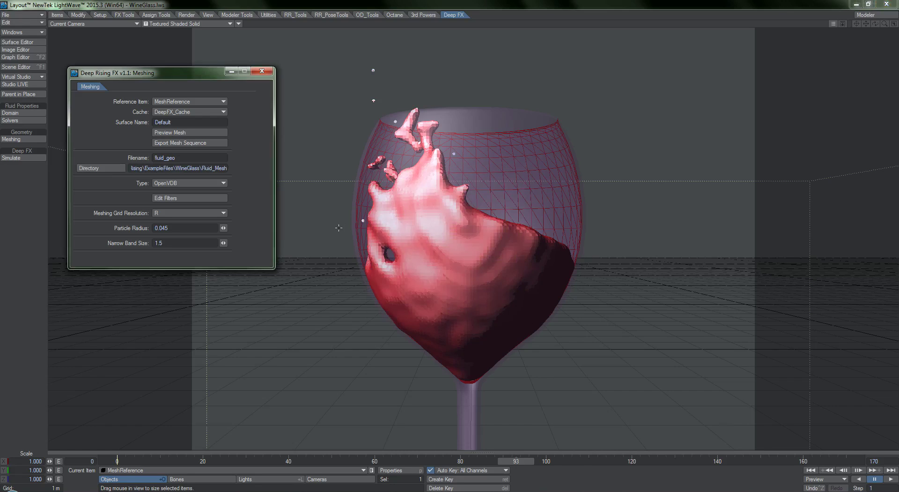
# Export the fluid mesh sequence and check the generated files in the Fluid_Mesh folder
pyautogui.click(183, 142)
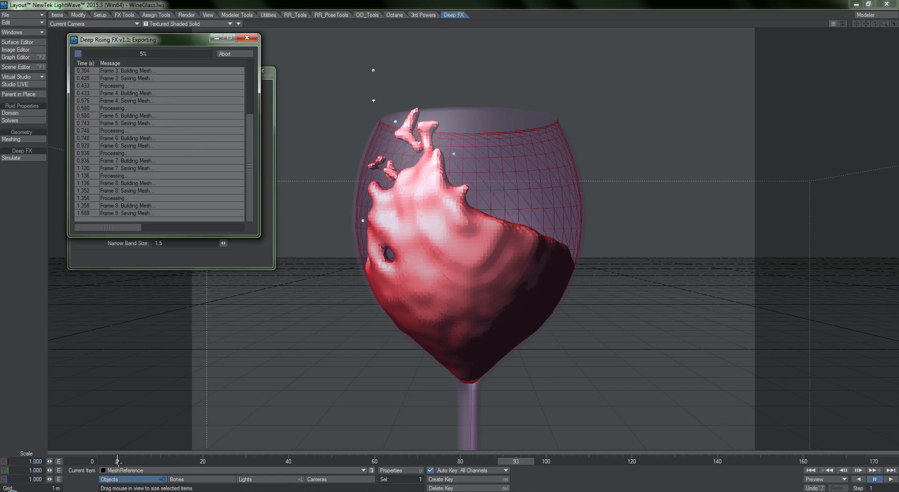
pyautogui.hotkey('alt', 'Tab')
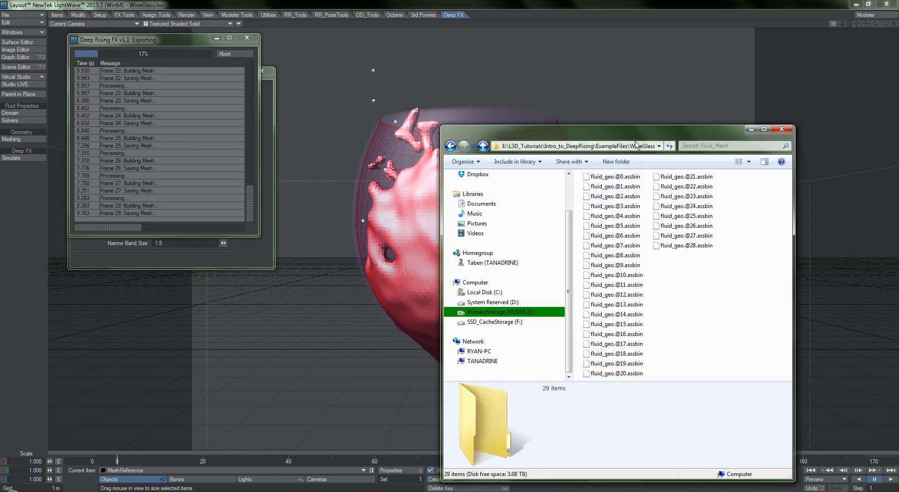
pyautogui.moveTo(692, 129); pyautogui.dragTo(674, 68)
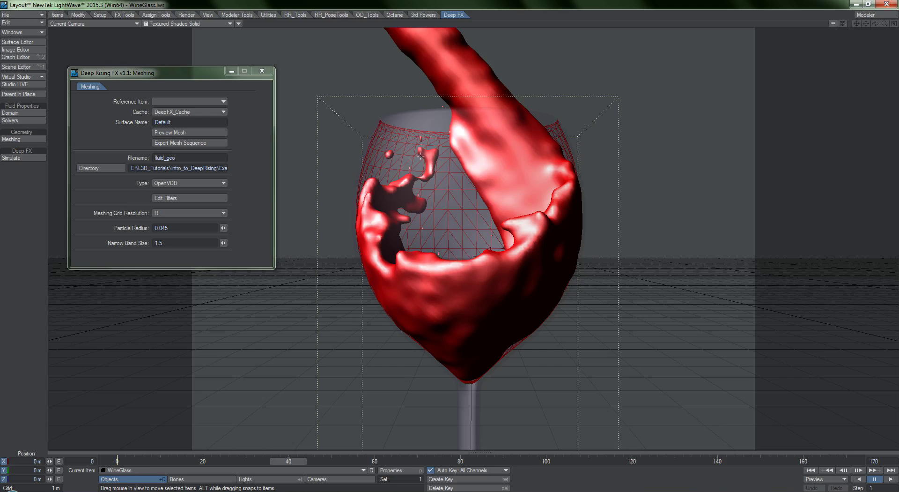
# Close the meshing settings and clear the wine glass scene without saving
pyautogui.click(264, 70)
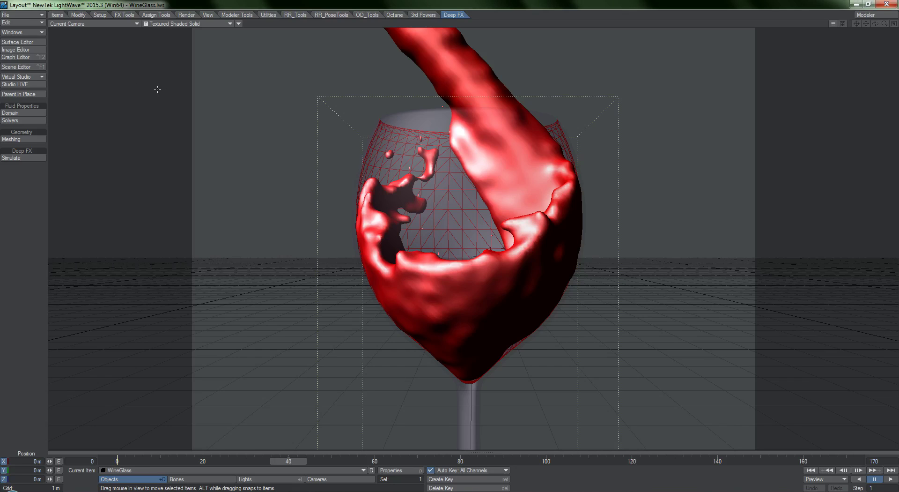
pyautogui.click(27, 15)
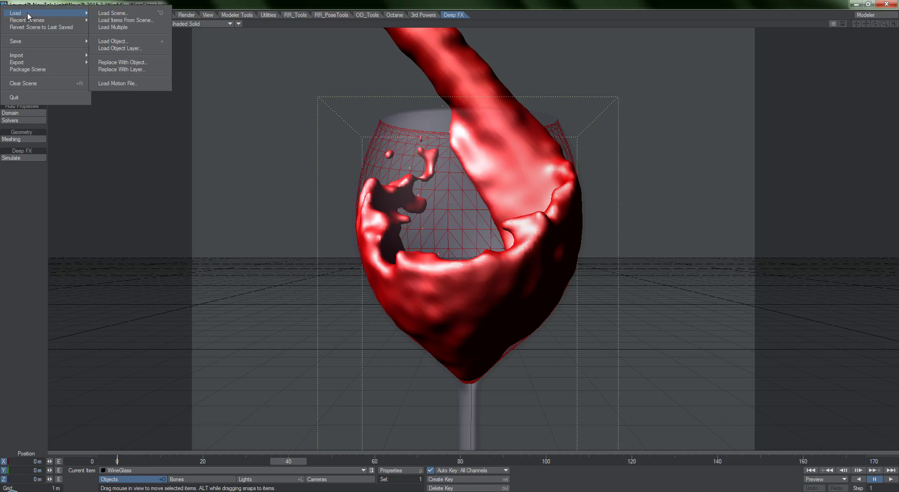
pyautogui.click(27, 83)
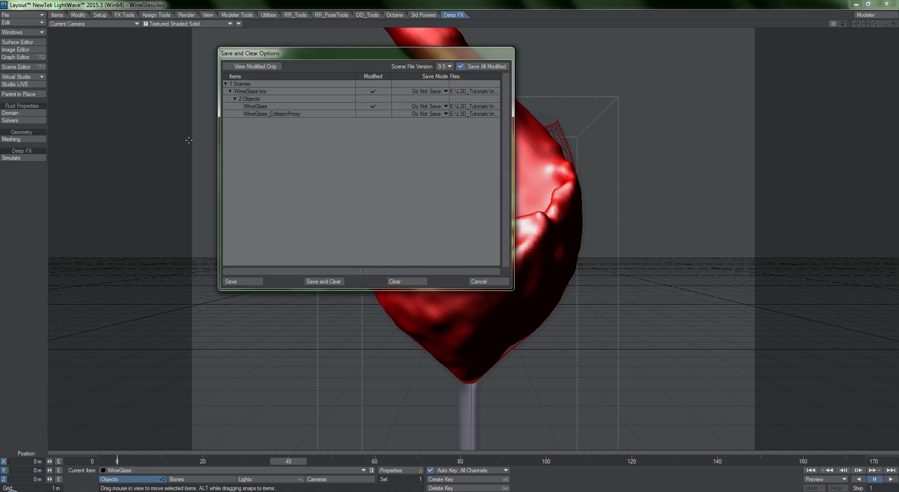
pyautogui.click(407, 283)
# Add a null, set its object replacement to Deep_Rising_Mesh_Sequencer, and open the sequencer options
pyautogui.keyDown('alt'); pyautogui.moveTo(437, 251); pyautogui.dragTo(417, 258); pyautogui.keyUp('alt')
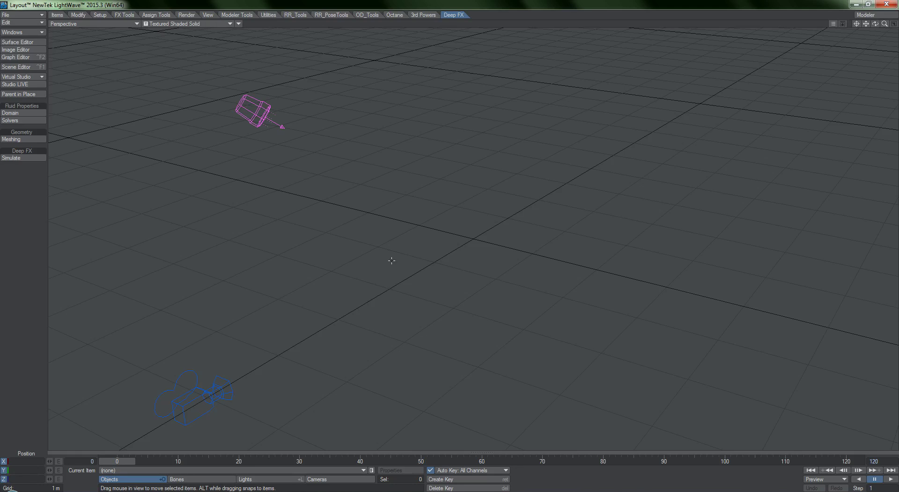
pyautogui.hotkey('ctrl', 'n')
pyautogui.press('Return')
pyautogui.press('p')
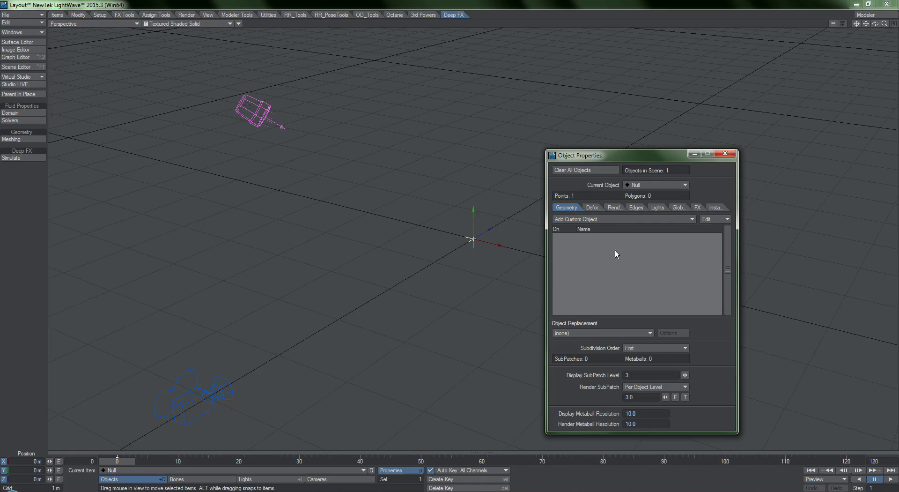
pyautogui.click(596, 333)
pyautogui.click(604, 342)
pyautogui.click(672, 333)
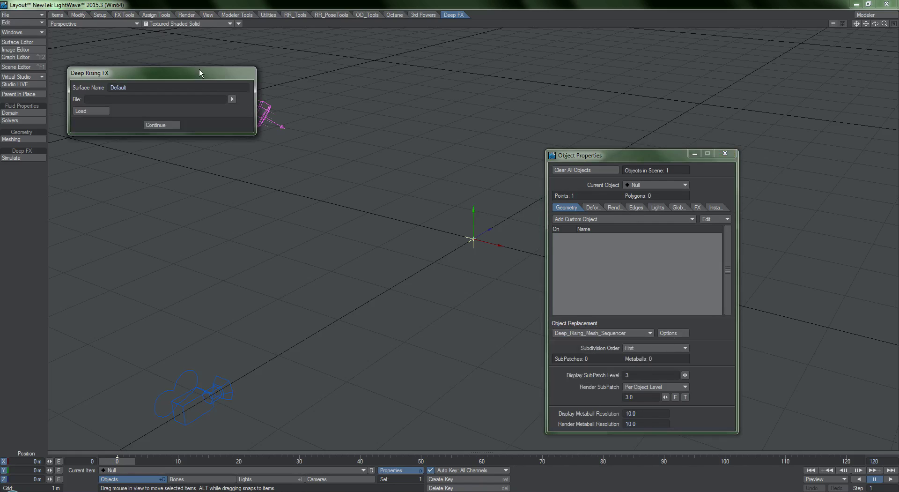
pyautogui.moveTo(199, 69); pyautogui.dragTo(349, 158)
pyautogui.click(375, 184)
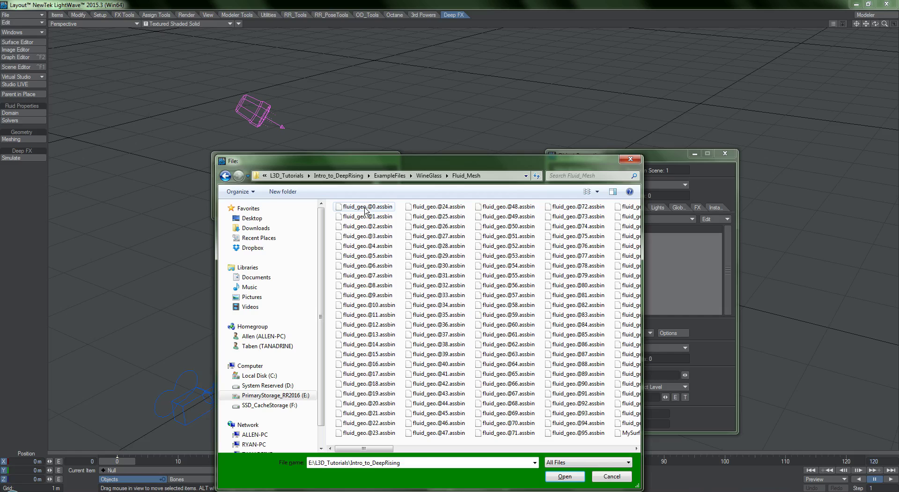
pyautogui.click(370, 206)
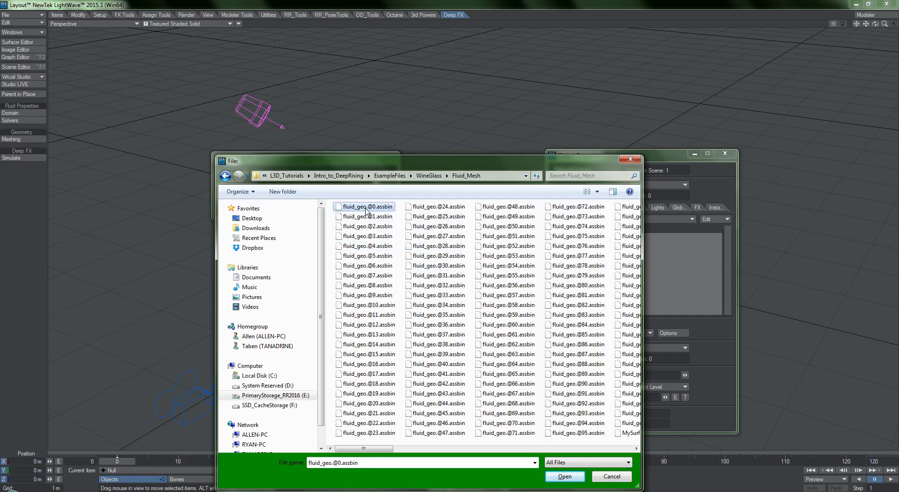
pyautogui.doubleClick(367, 206)
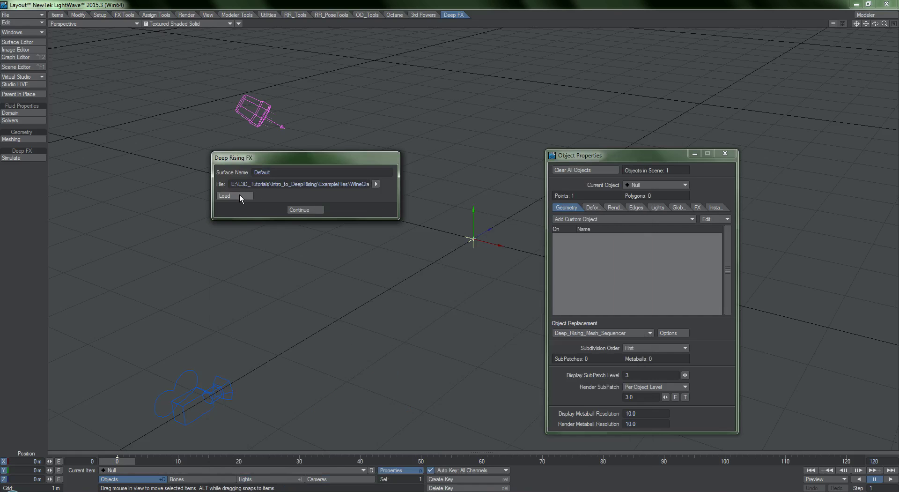
pyautogui.click(307, 210)
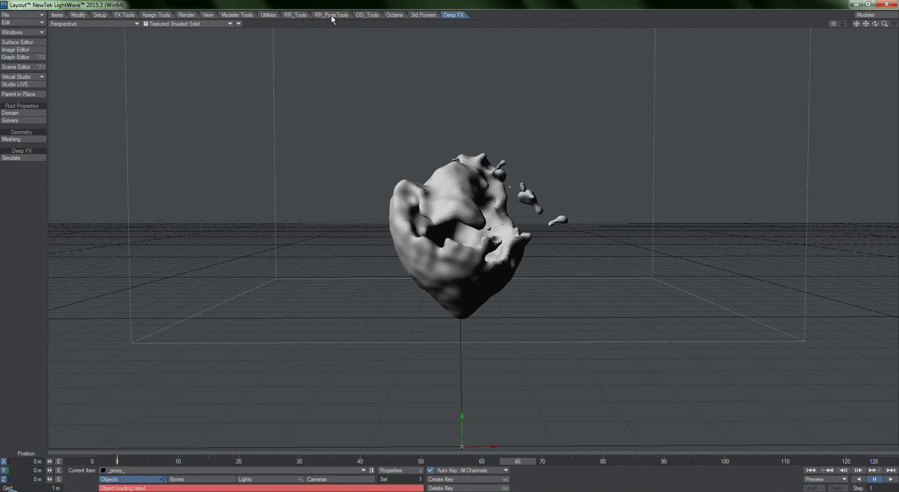
# Add the DR_Frame_Offset.py and DR_Mesh_Convert.py plugins from the RR_Tools folder
pyautogui.click(267, 15)
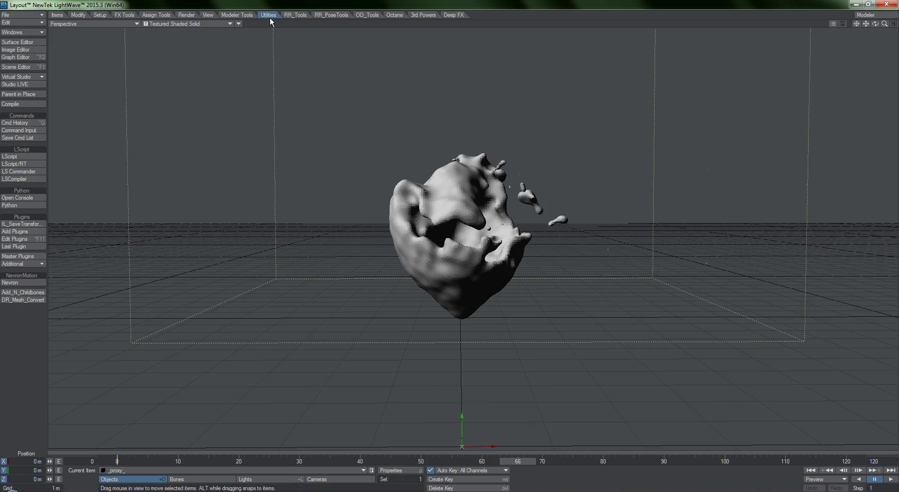
pyautogui.click(21, 231)
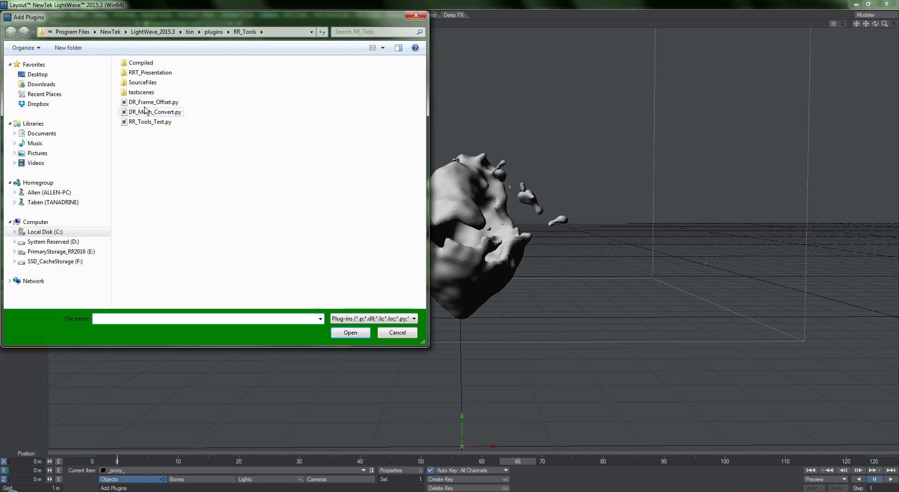
pyautogui.click(154, 101)
pyautogui.keyDown('ctrl'); pyautogui.click(155, 111); pyautogui.keyUp('ctrl')
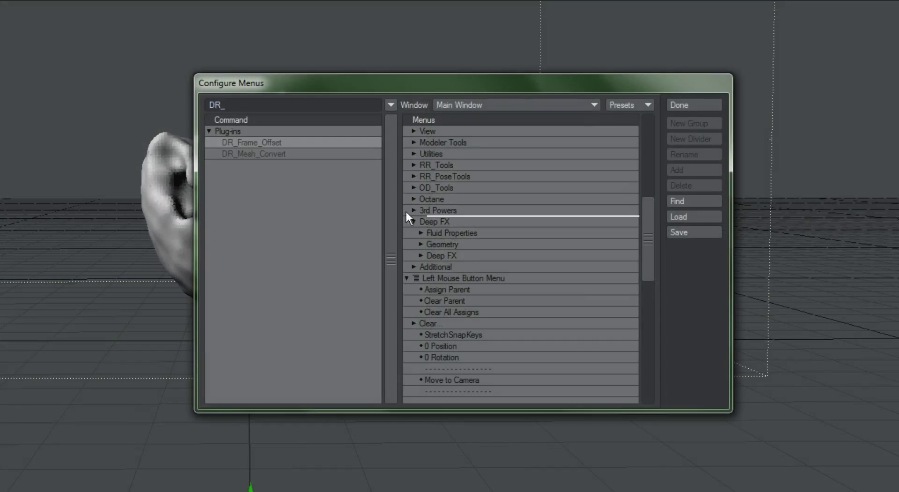
# Add the DR_Frame_Offset and DR_Mesh_Convert commands to the Deep FX group of the main window menus
pyautogui.moveTo(406, 212); pyautogui.dragTo(462, 260)
pyautogui.click(274, 152)
pyautogui.moveTo(264, 154); pyautogui.dragTo(490, 271)
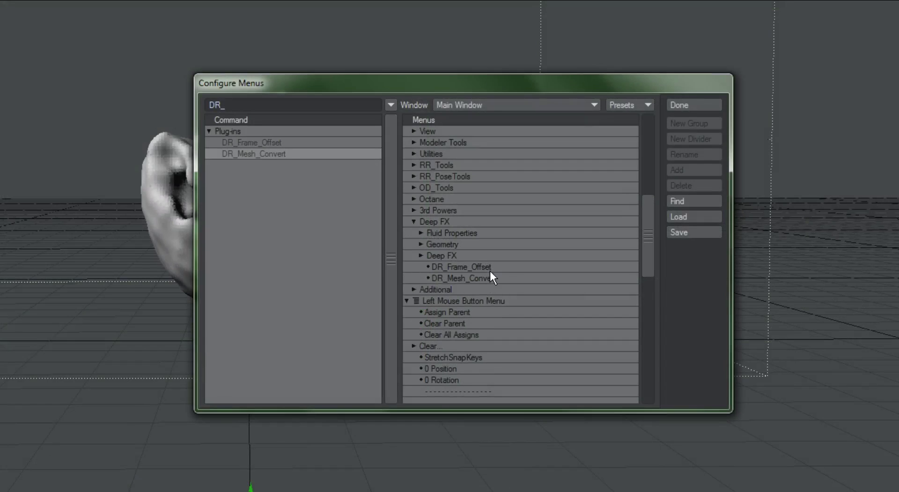
pyautogui.click(694, 107)
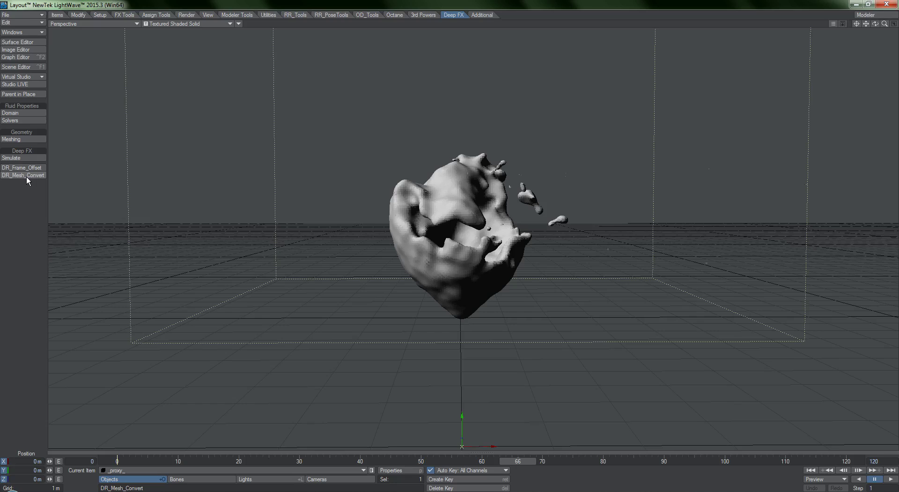
# Start DR_Mesh_Convert and choose MySurface.lib from the Fluid_Mesh folder as its surface file
pyautogui.click(24, 175)
pyautogui.moveTo(349, 159); pyautogui.dragTo(368, 85)
pyautogui.click(572, 131)
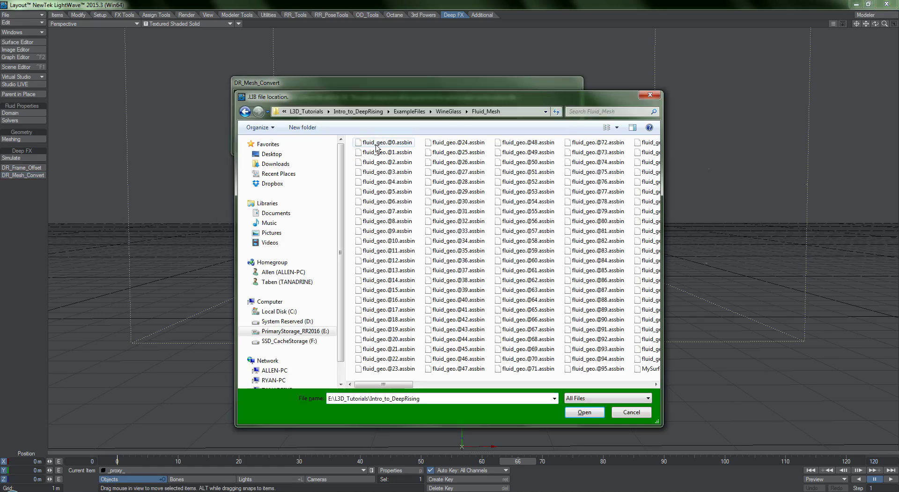
pyautogui.moveTo(393, 387); pyautogui.dragTo(557, 387)
pyautogui.click(440, 369)
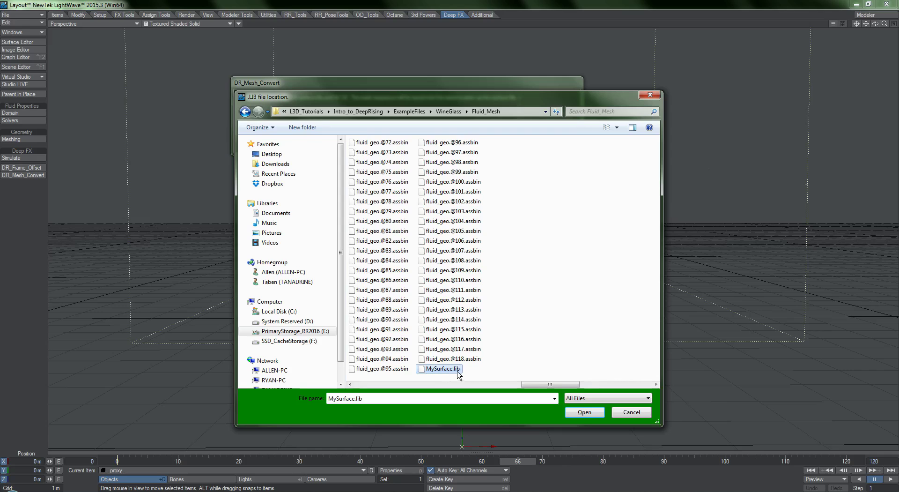
pyautogui.click(586, 412)
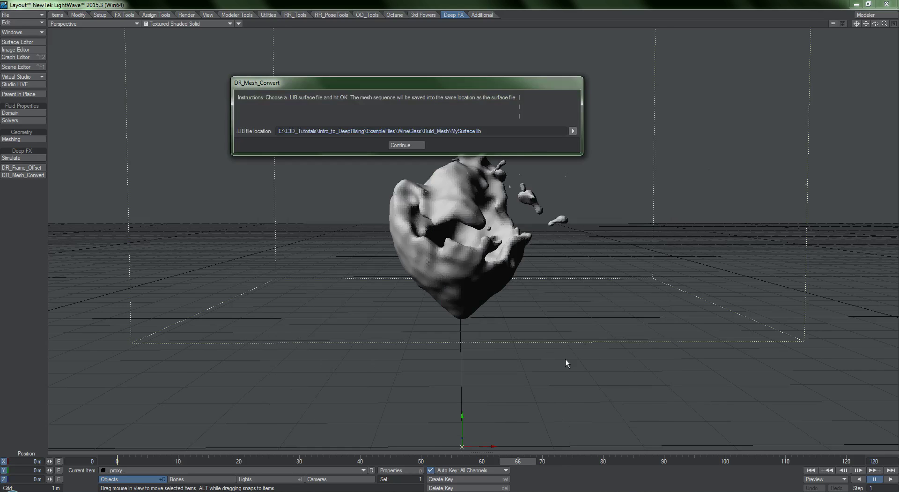
# Run the mesh conversion and check the converted LWO files in the Fluid_Mesh folder
pyautogui.click(413, 143)
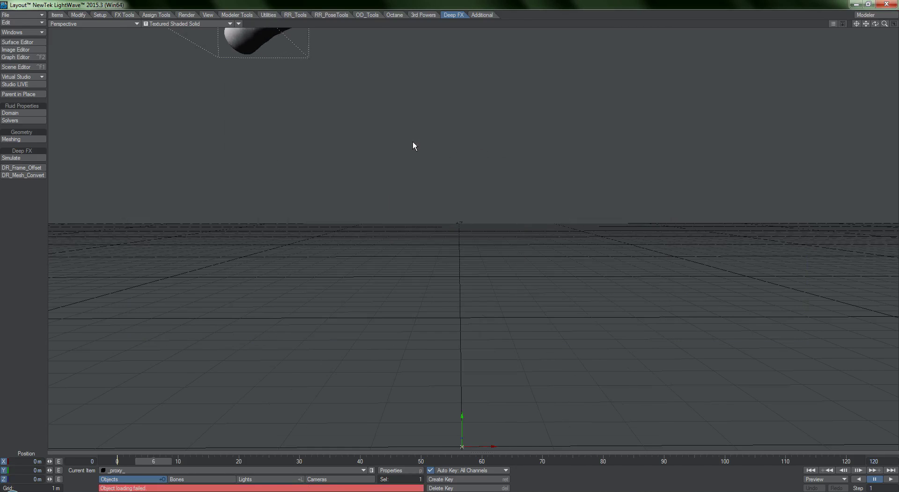
pyautogui.click(792, 489)
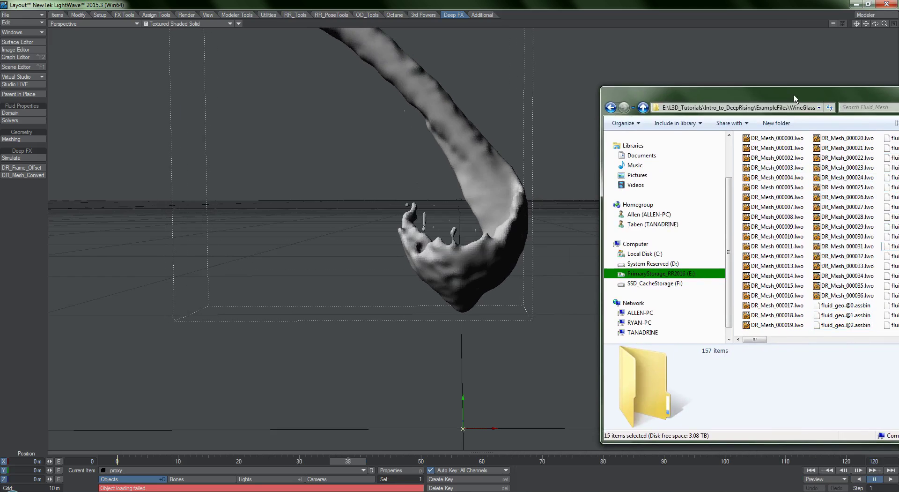
pyautogui.moveTo(777, 91); pyautogui.dragTo(710, 92)
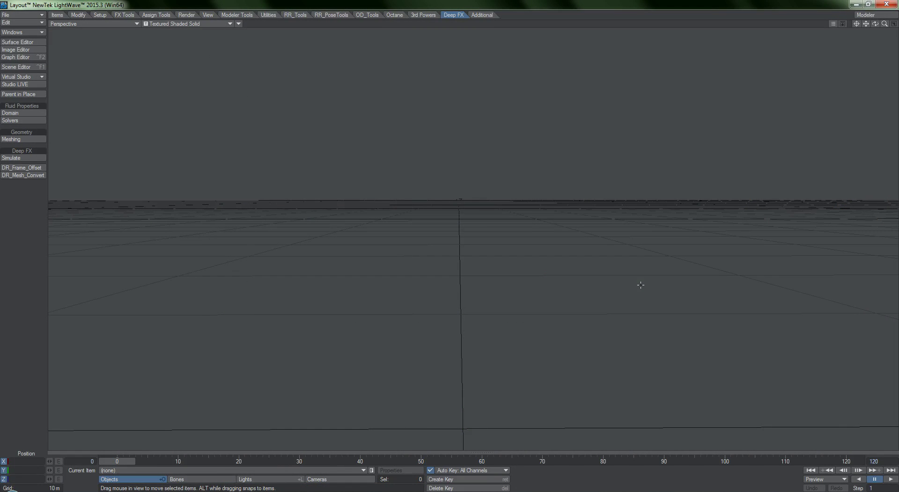
# Load DR_Mesh_000000.lwo from the Fluid_Mesh folder and set its Display SubPatch Level to 0
pyautogui.press('+')
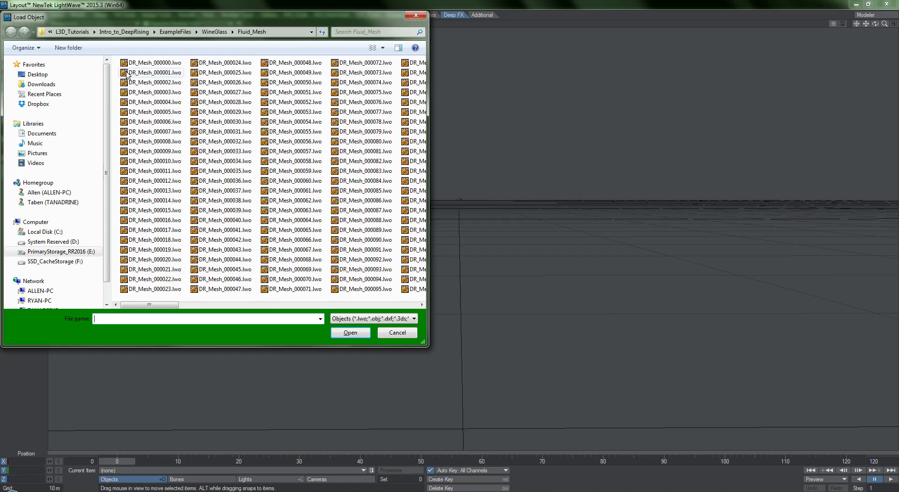
pyautogui.click(145, 65)
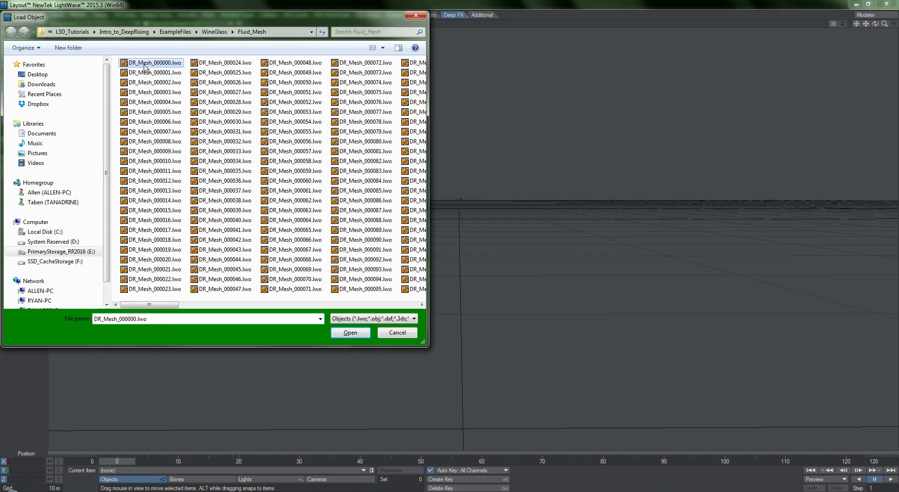
pyautogui.click(350, 332)
pyautogui.write('p')
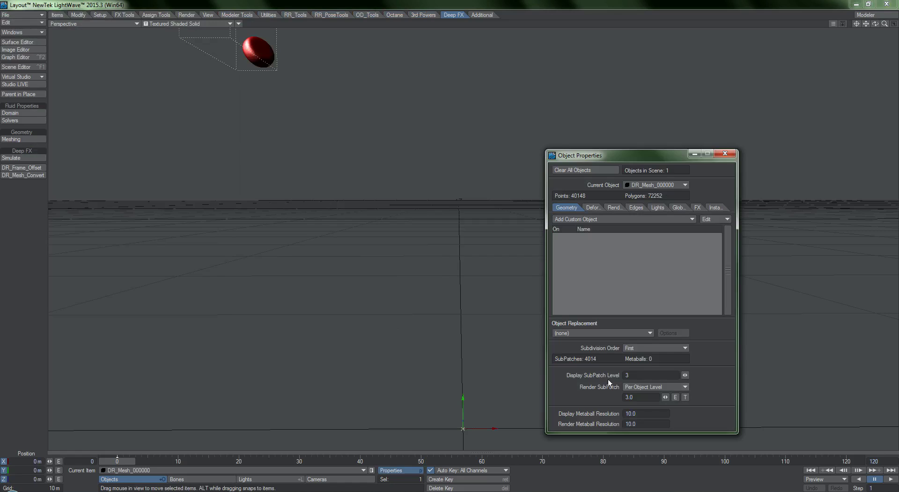
pyautogui.write('0')
pyautogui.press('Return')
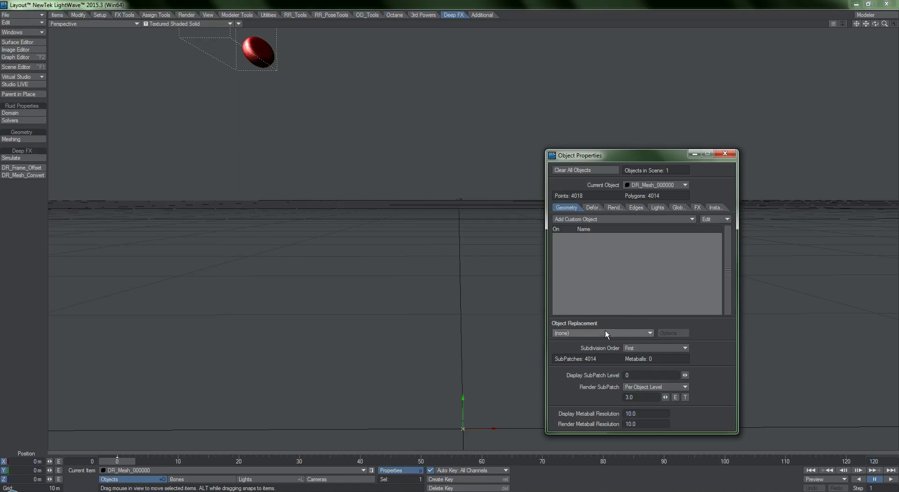
# Set the fluid mesh's Object Replacement to ObjectSequence and play the animation
pyautogui.click(605, 331)
pyautogui.click(602, 402)
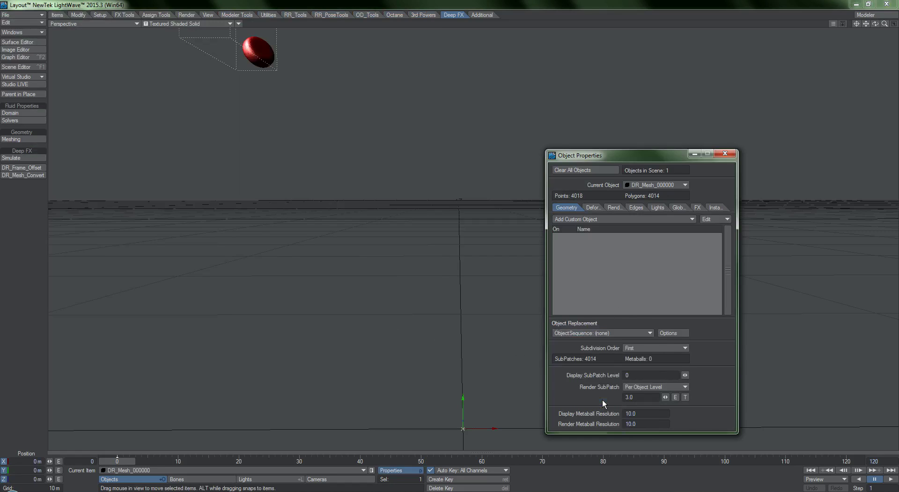
pyautogui.click(890, 478)
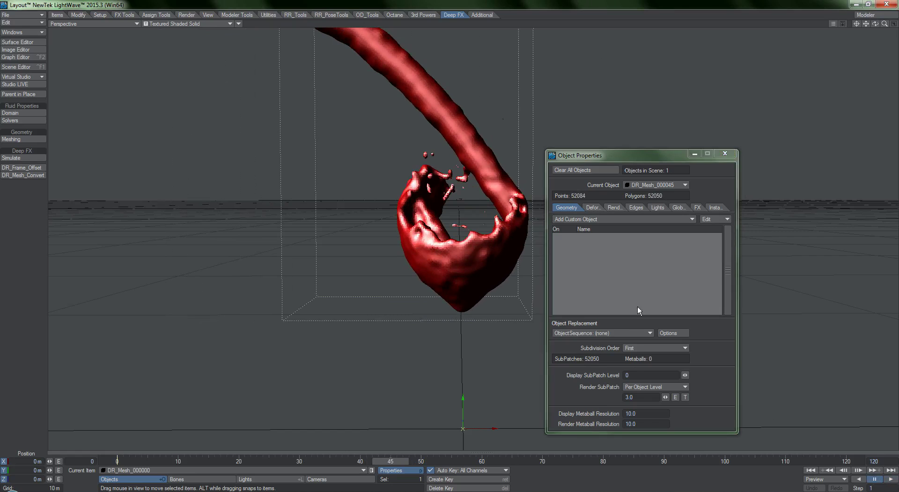
# Try Display SubPatch Level 3 on the fluid mesh and reduce it to 1
pyautogui.click(637, 375)
pyautogui.write('3')
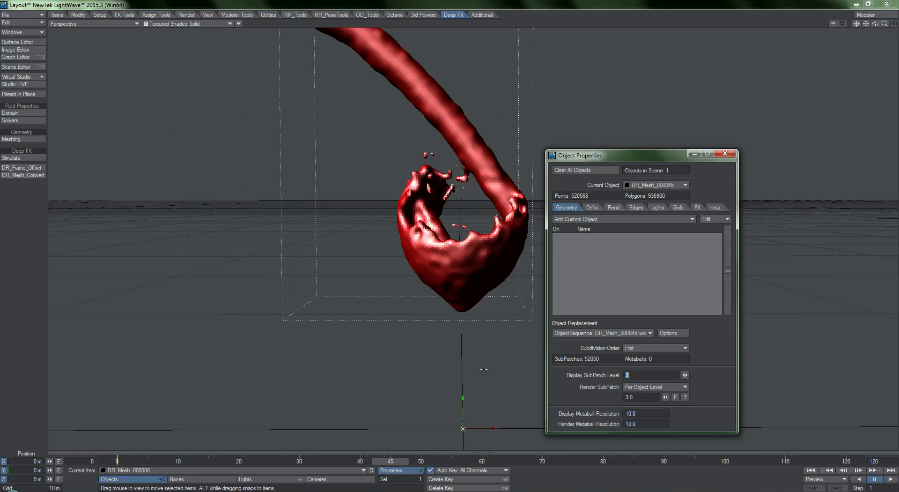
pyautogui.press('Return')
pyautogui.write('0')
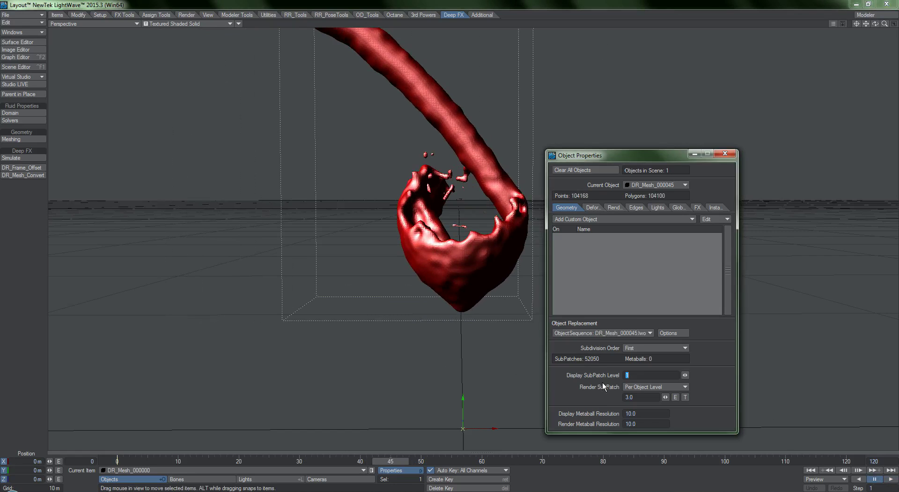
pyautogui.press('Return')
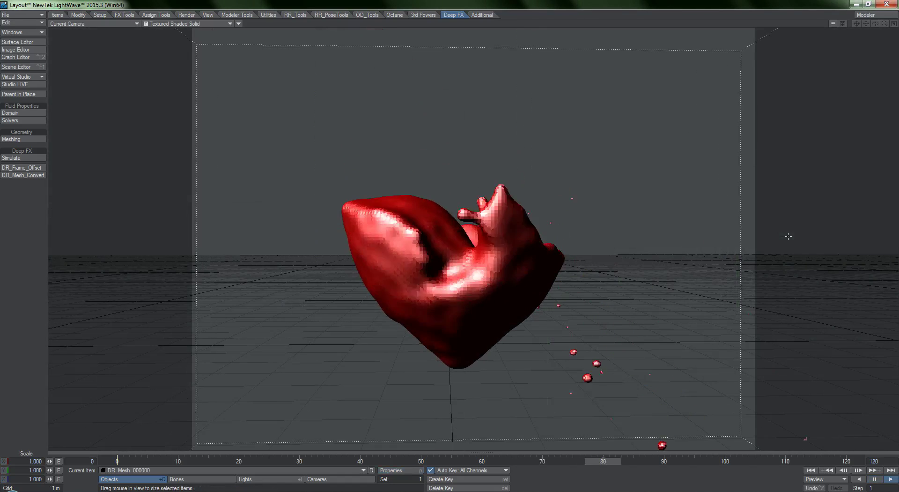
# Stop the playback and load MyObject.lwo from the WineGlass folder into the fluid scene
pyautogui.press('space')
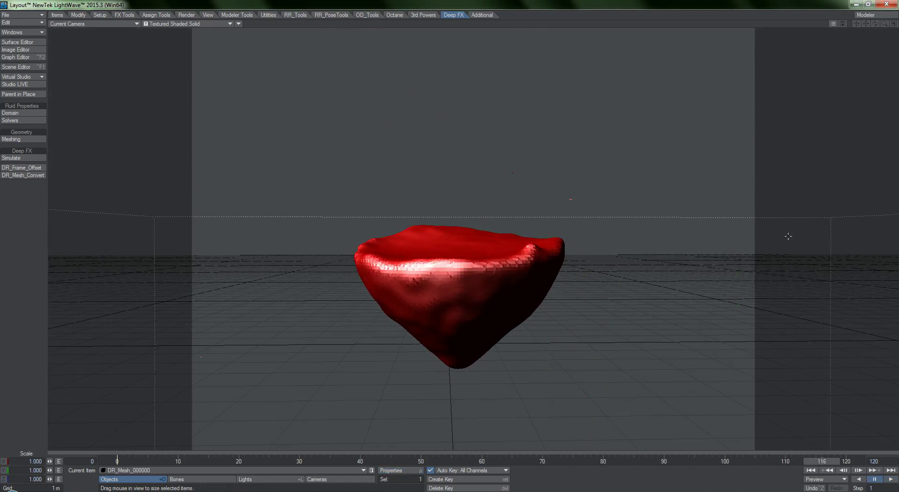
pyautogui.press('+')
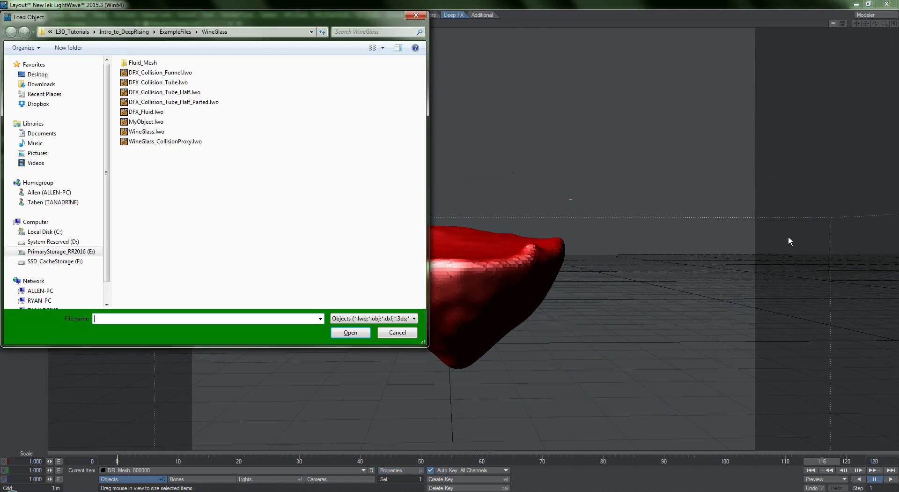
pyautogui.click(129, 125)
pyautogui.click(130, 125)
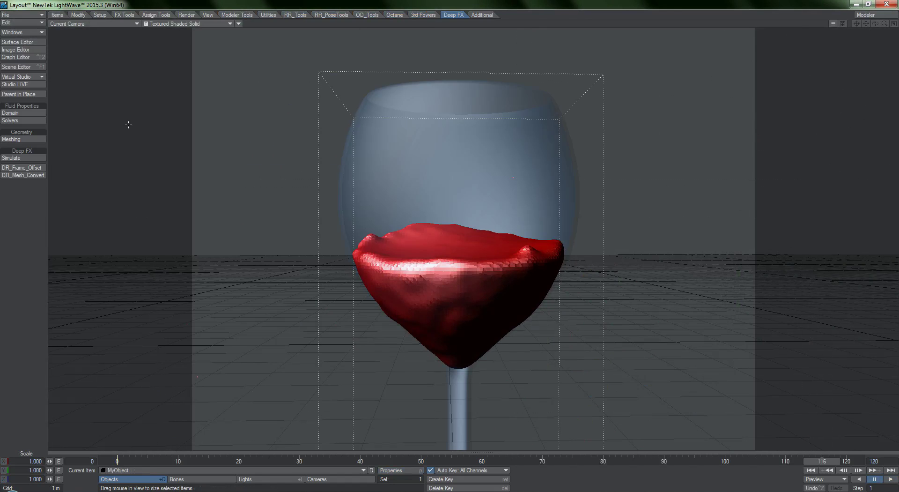